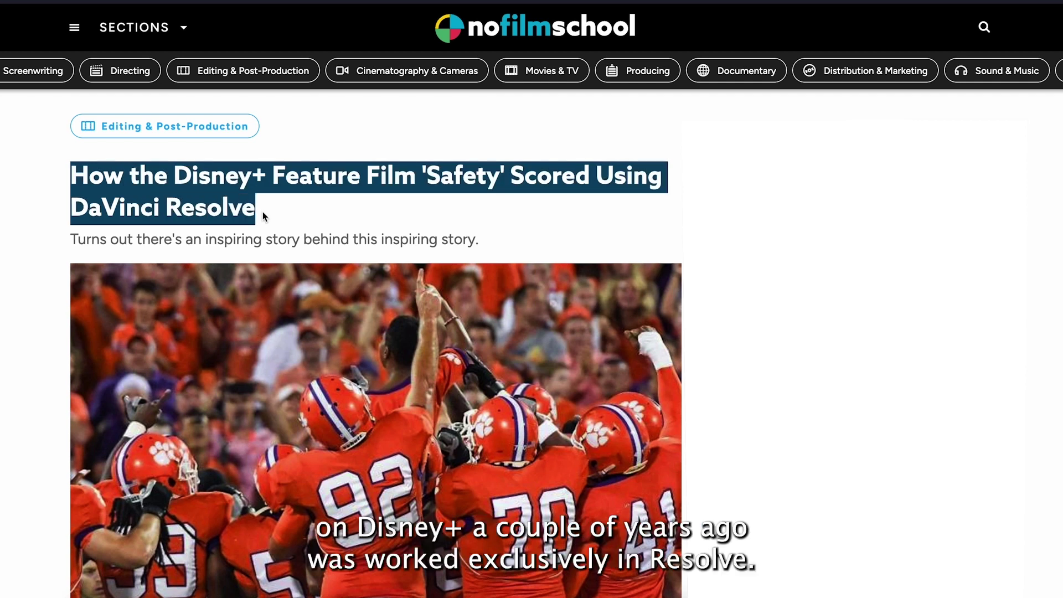
Step: Deselect the No Film School headline and go to Blackmagic's DaVinci Resolve 18 page
click(26, 258)
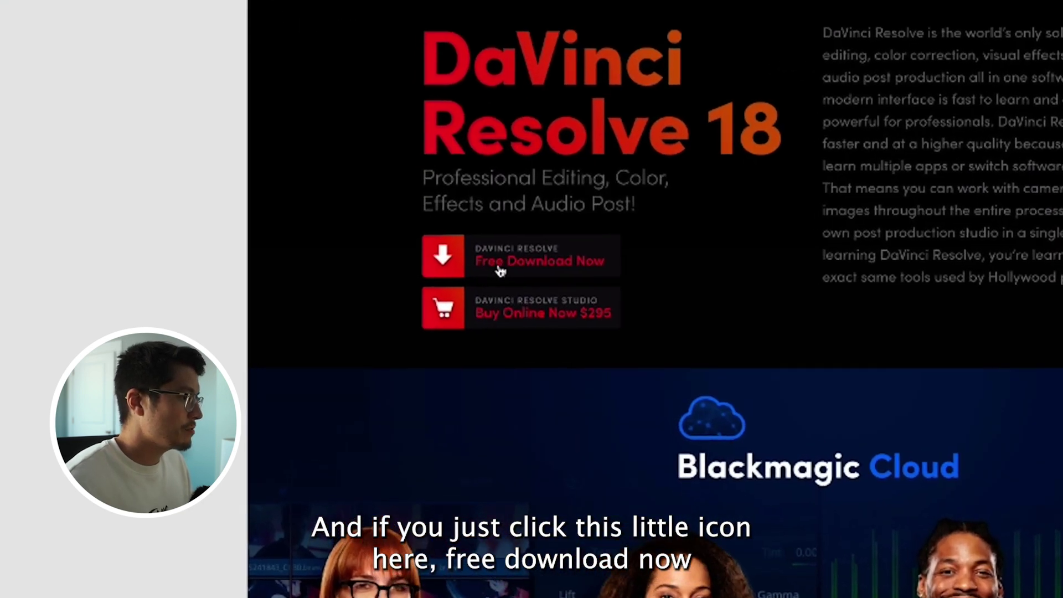
Step: Choose the free Mac OS X download of DaVinci Resolve 18.6 and start the registration form's First Name field
click(390, 458)
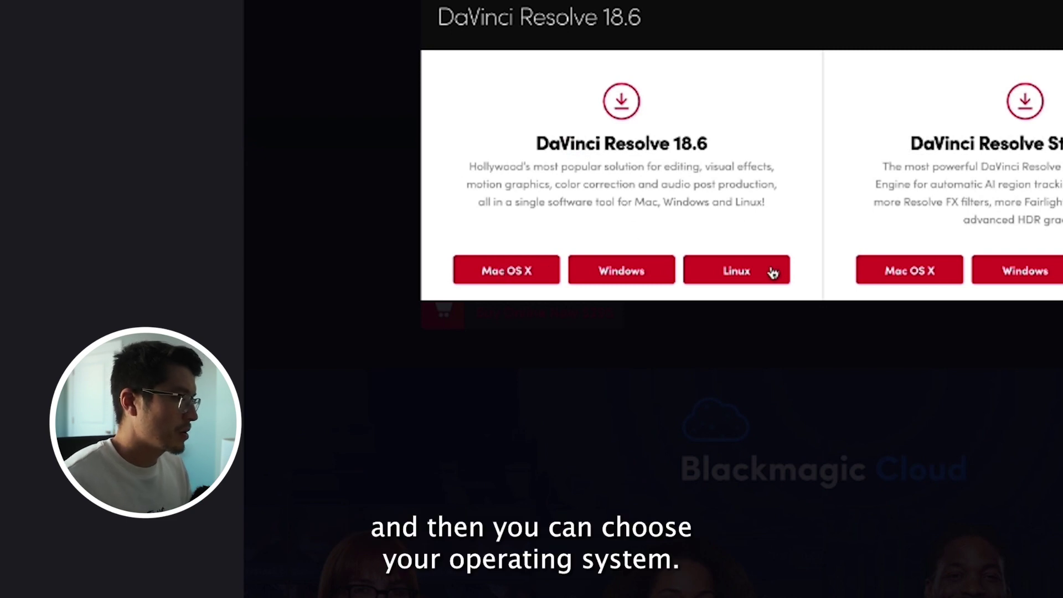
click(520, 281)
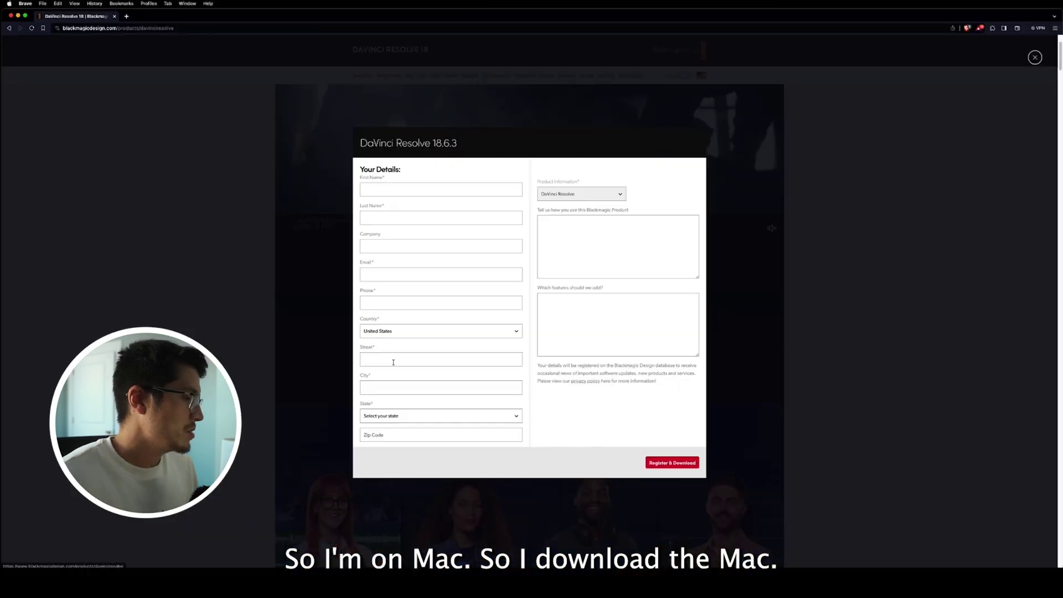
click(411, 189)
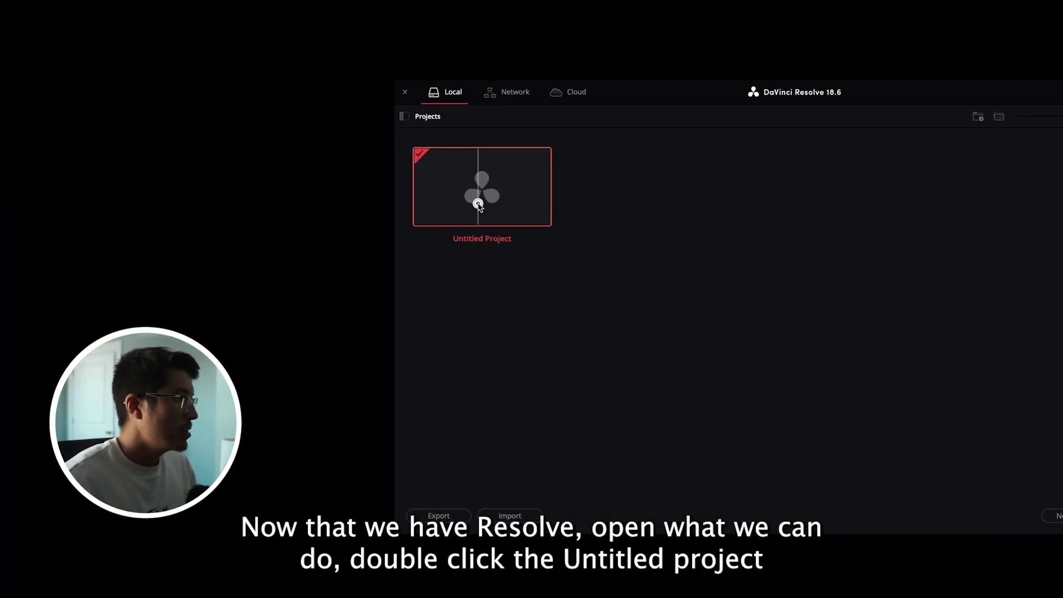
Step: Open Untitled Project and save it as 'MyCom Resolve' with Save Project As
double_click(342, 239)
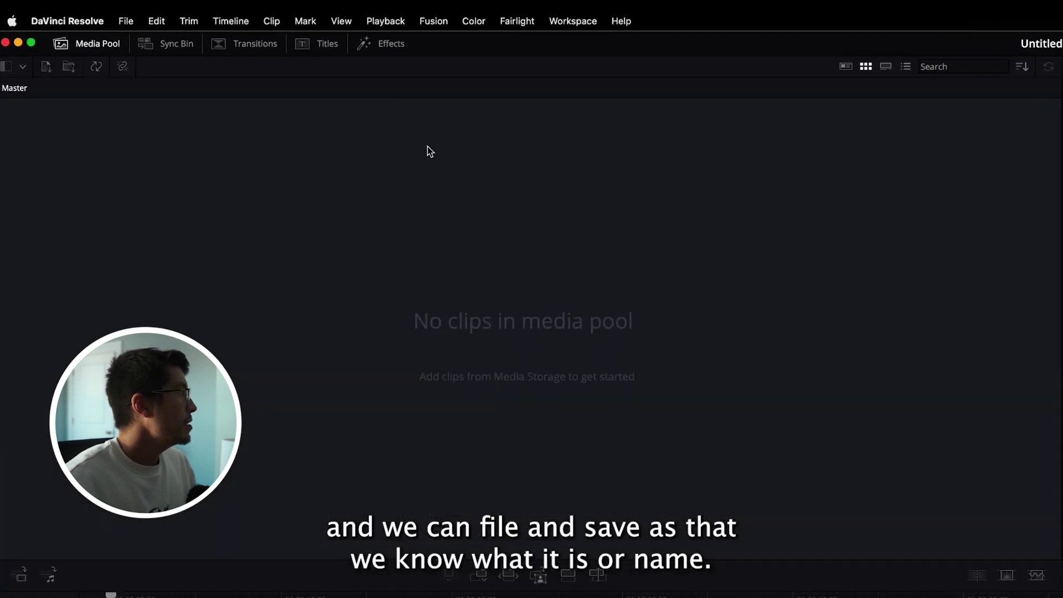
click(65, 3)
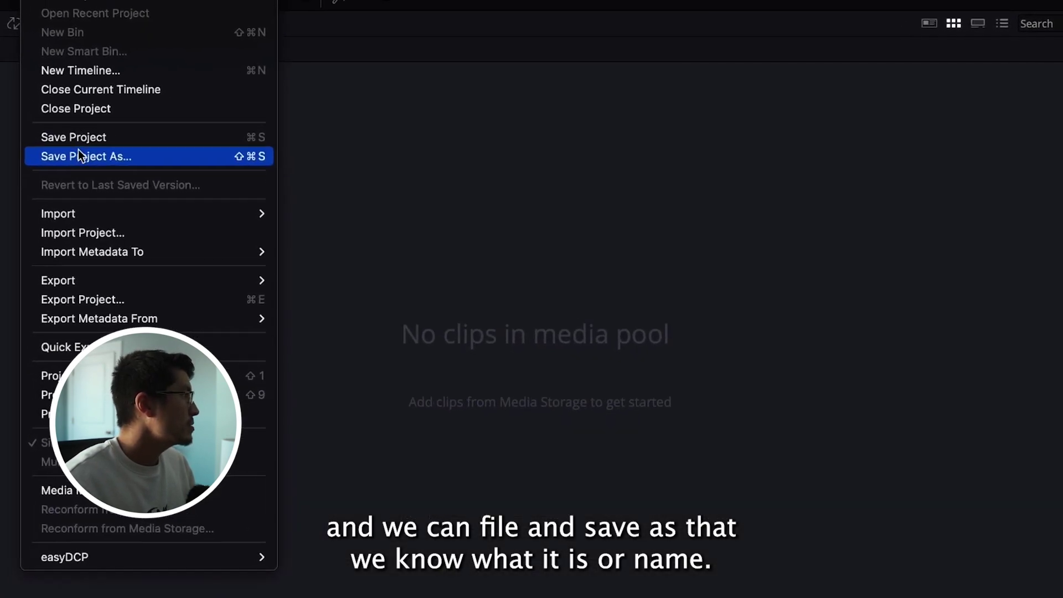
click(102, 171)
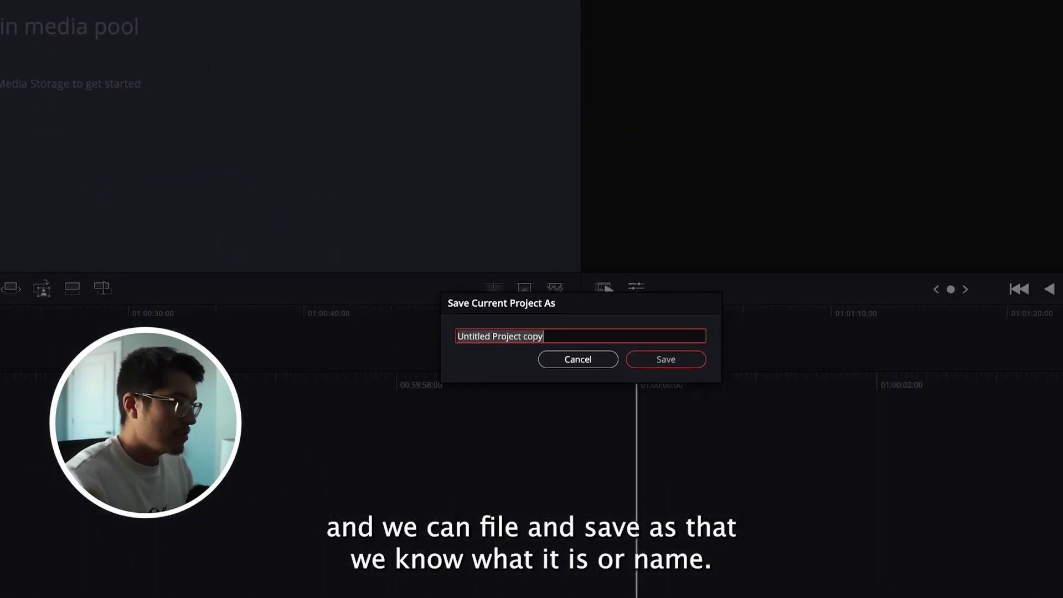
text(MyCom)
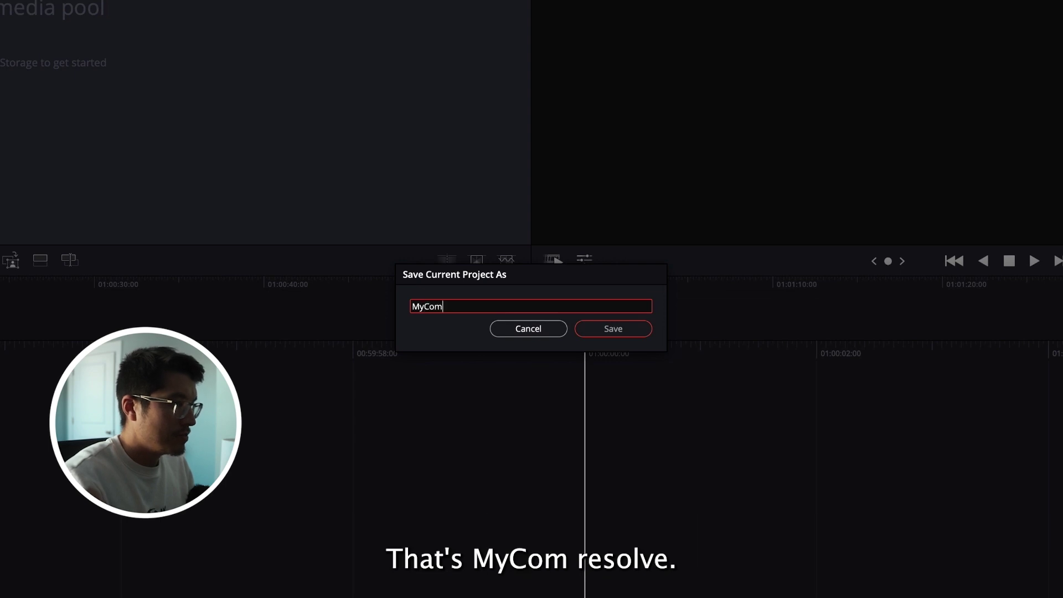
text( Resolve)
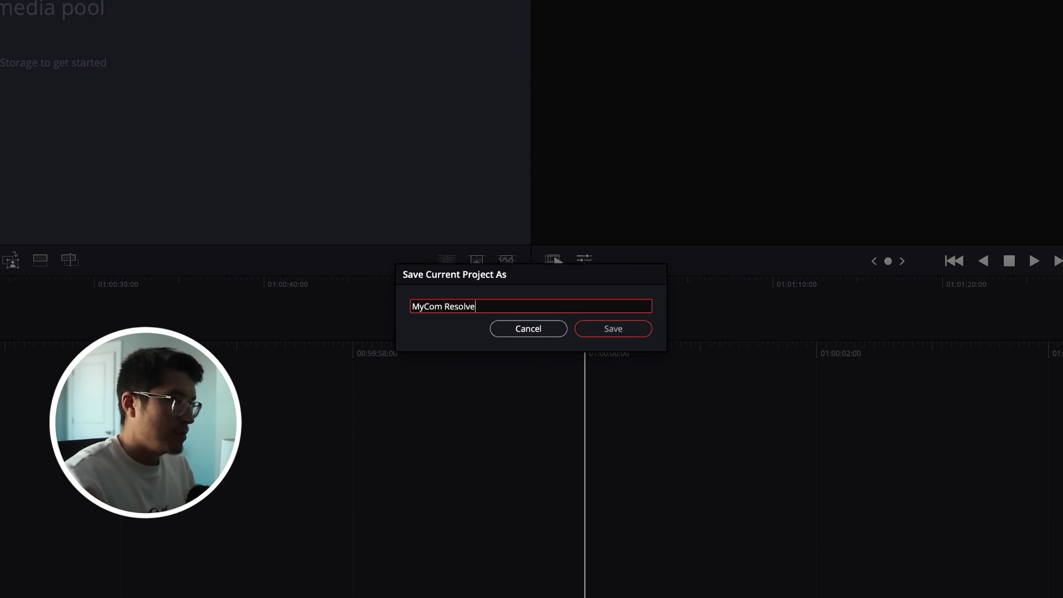
key(Return)
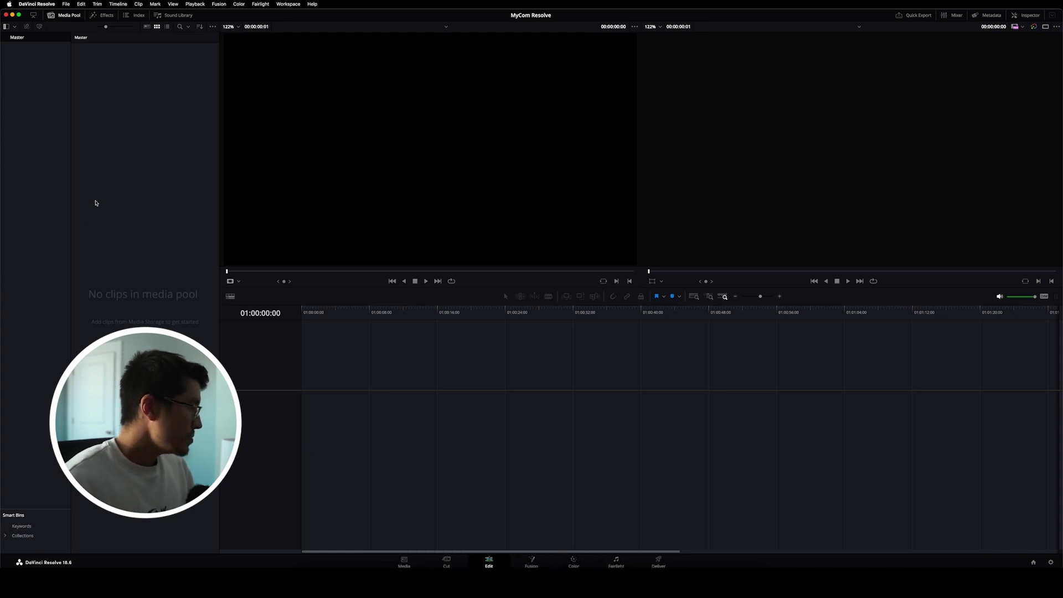
Step: Bring up the Edit page for the MyCom Resolve project
click(121, 205)
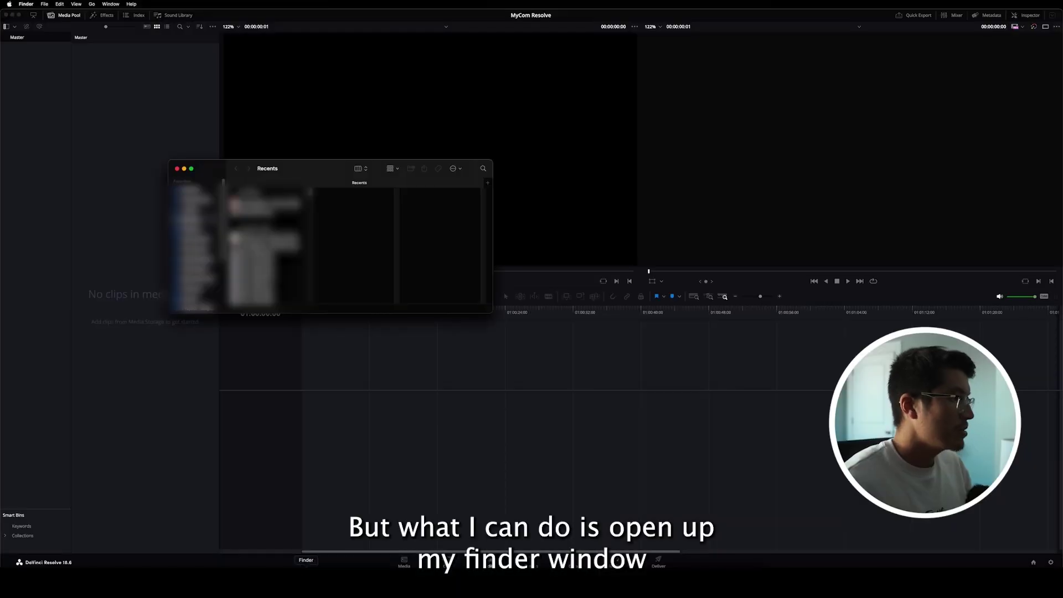
Step: In Finder, open CROWNED232 > Davinci Resolve and move the window beside the Media Pool
scroll(195, 244, down, 2)
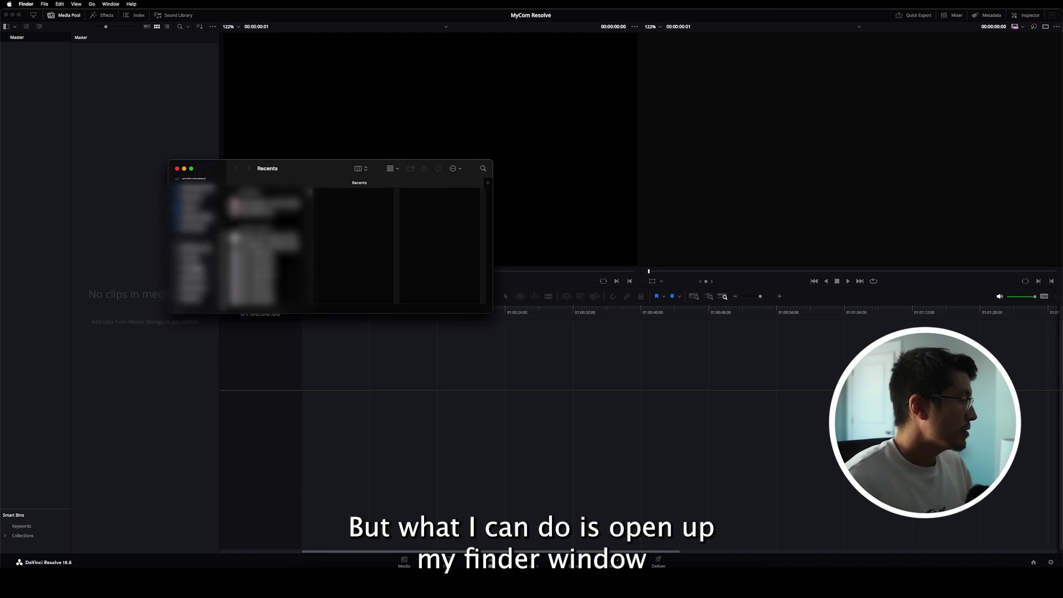
click(194, 267)
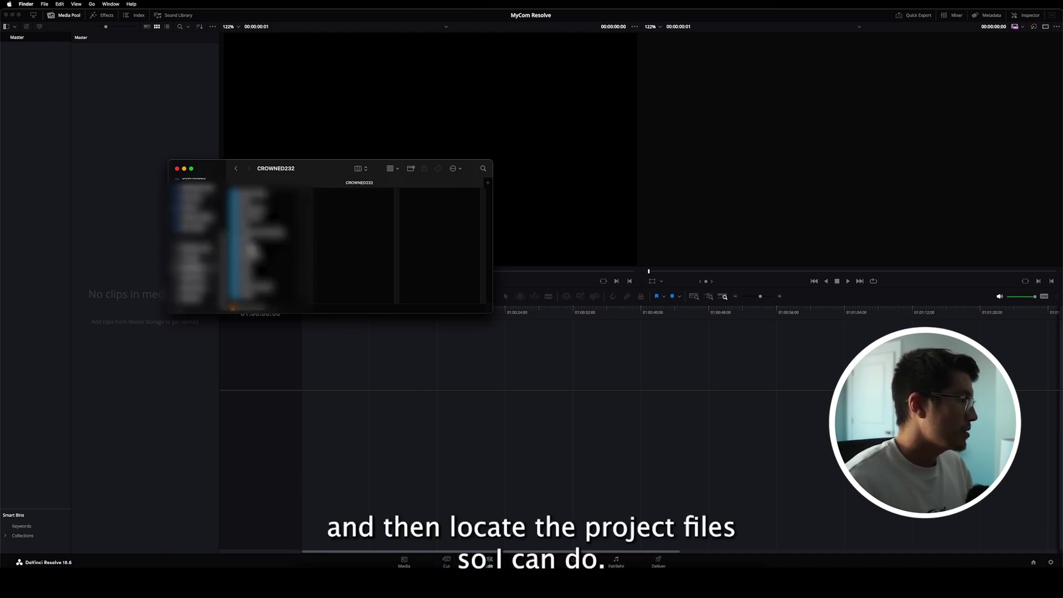
click(271, 248)
click(346, 194)
drag(327, 165, 538, 78)
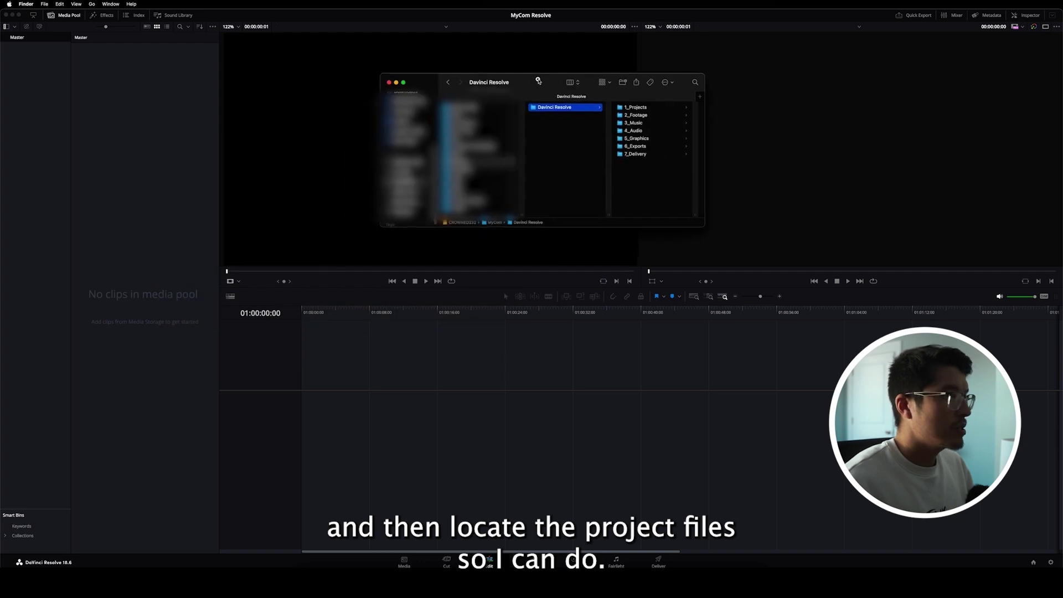
Step: Import the 2_Footage and 3_Music folders into the Media Pool and match the project frame rate
click(633, 114)
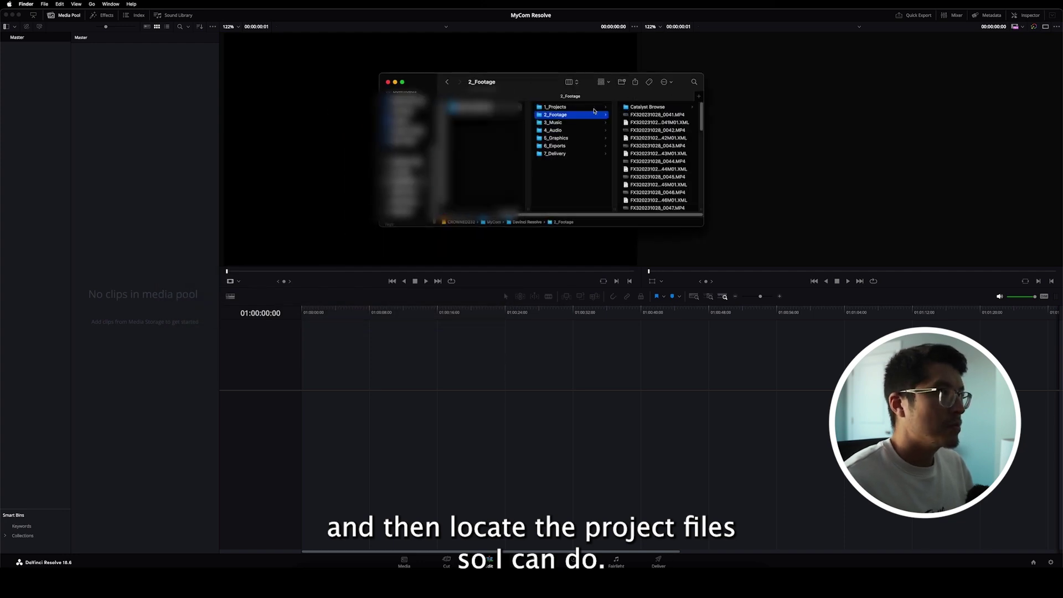
shift+click(559, 123)
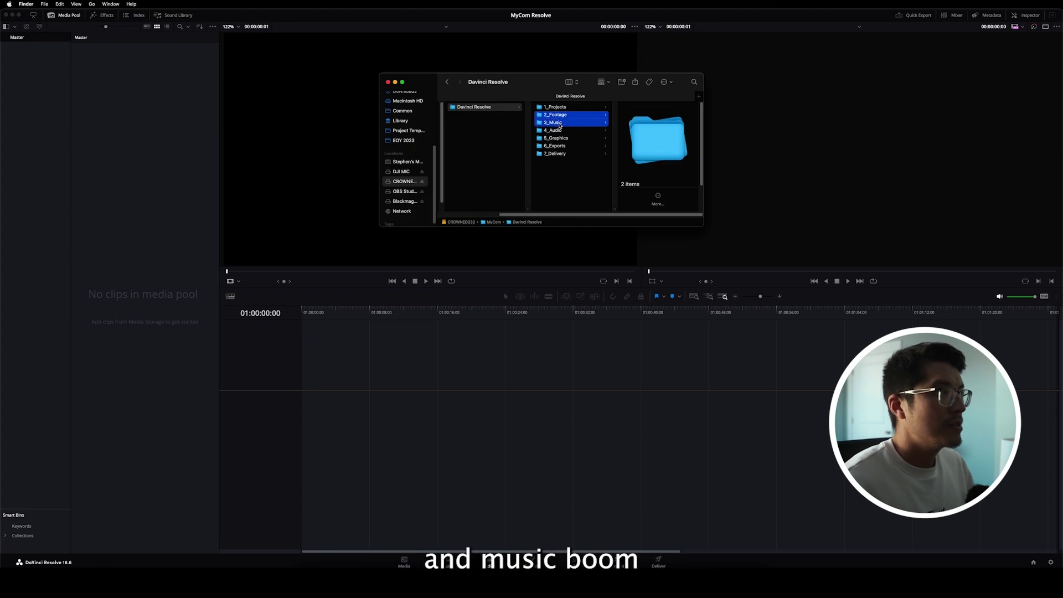
drag(551, 124, 178, 135)
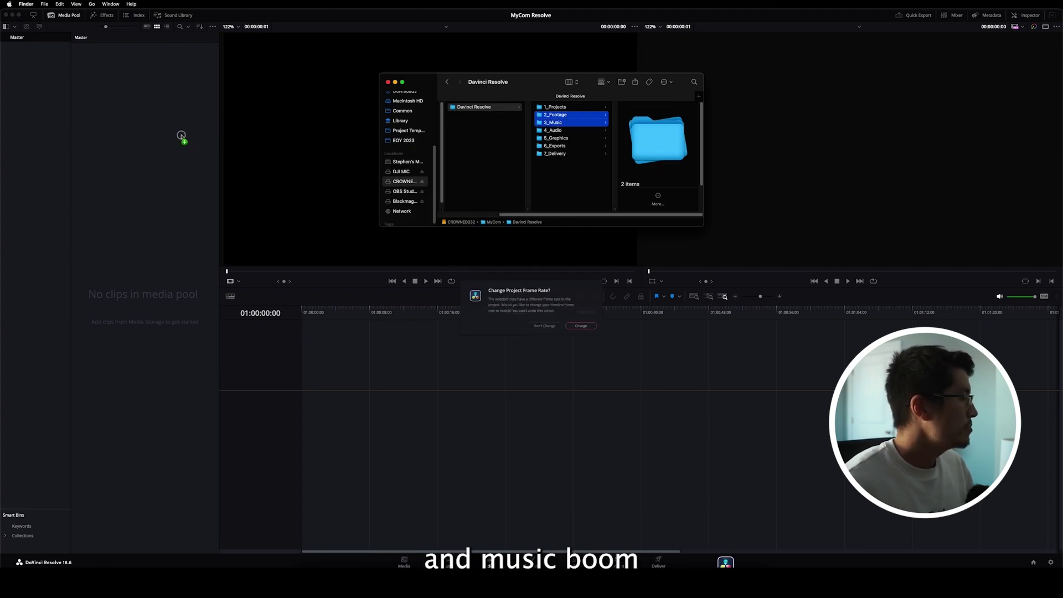
click(589, 330)
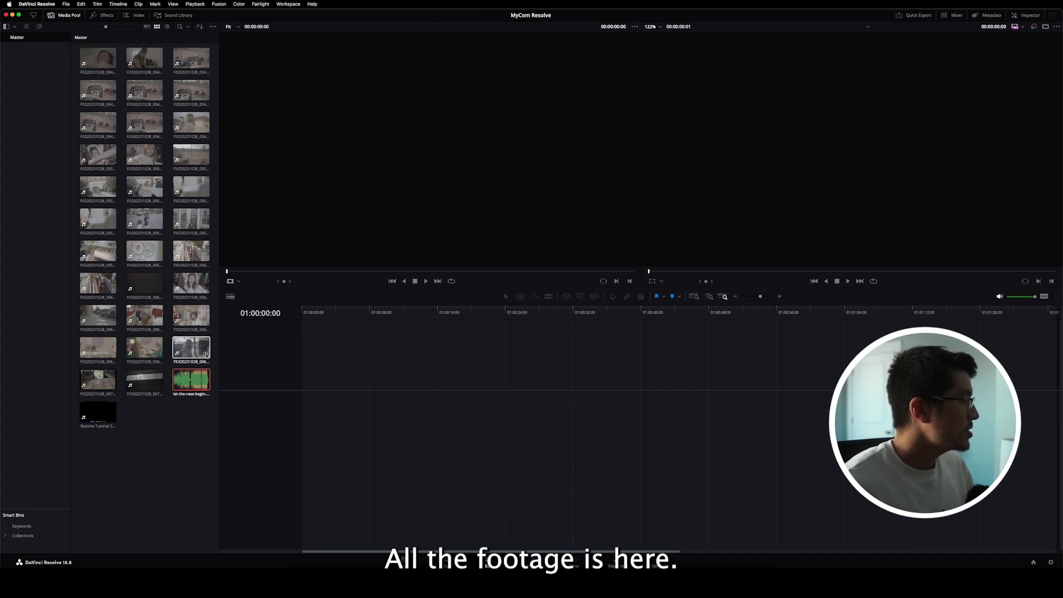
Step: Preview the music bed clip in the Source viewer and drag it toward the timeline
double_click(182, 380)
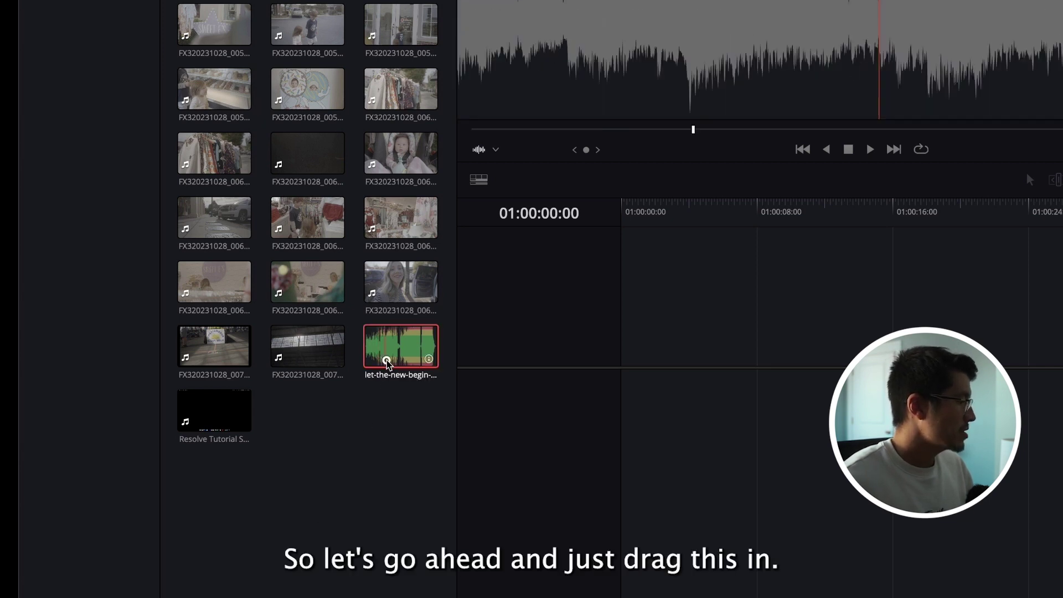
drag(387, 363, 621, 468)
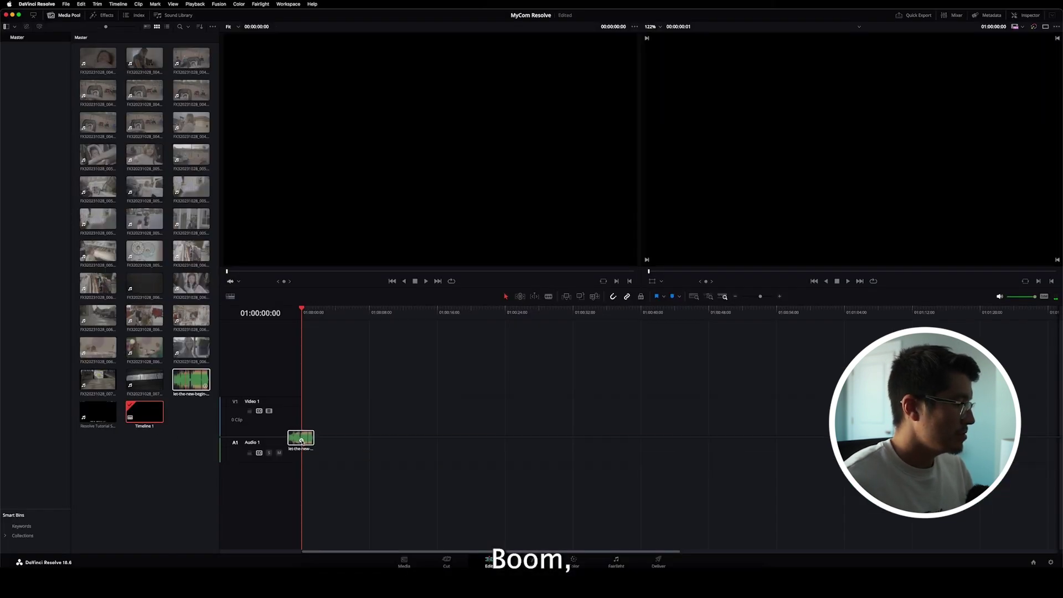
Step: Place the music on Audio 1, lower it about 2 dB, and trim its head back to the start
drag(302, 440, 302, 441)
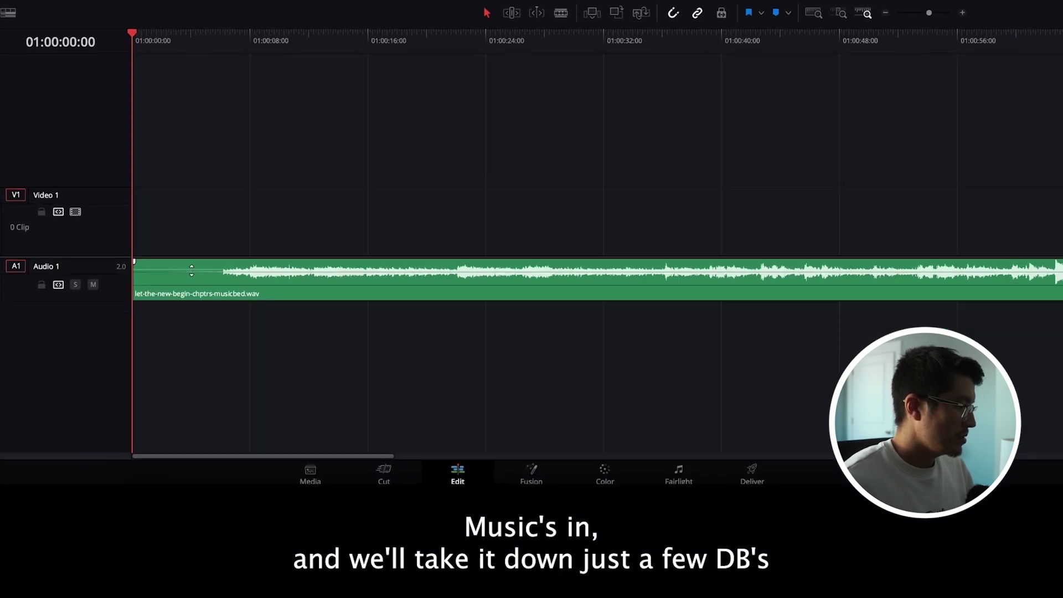
drag(335, 444, 337, 445)
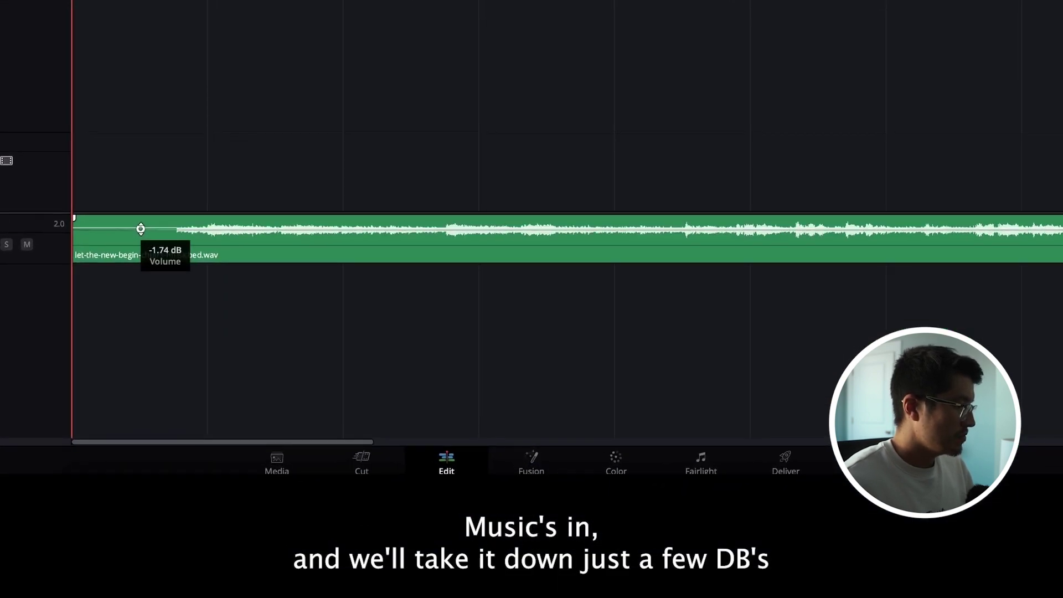
drag(141, 228, 141, 230)
key(space)
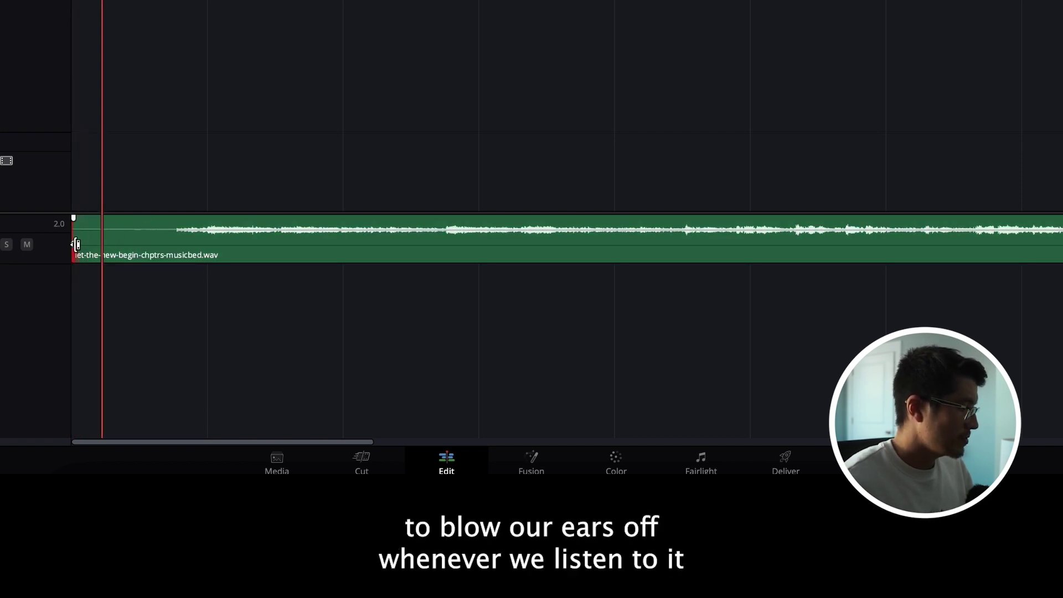
drag(77, 244, 116, 239)
key(Home)
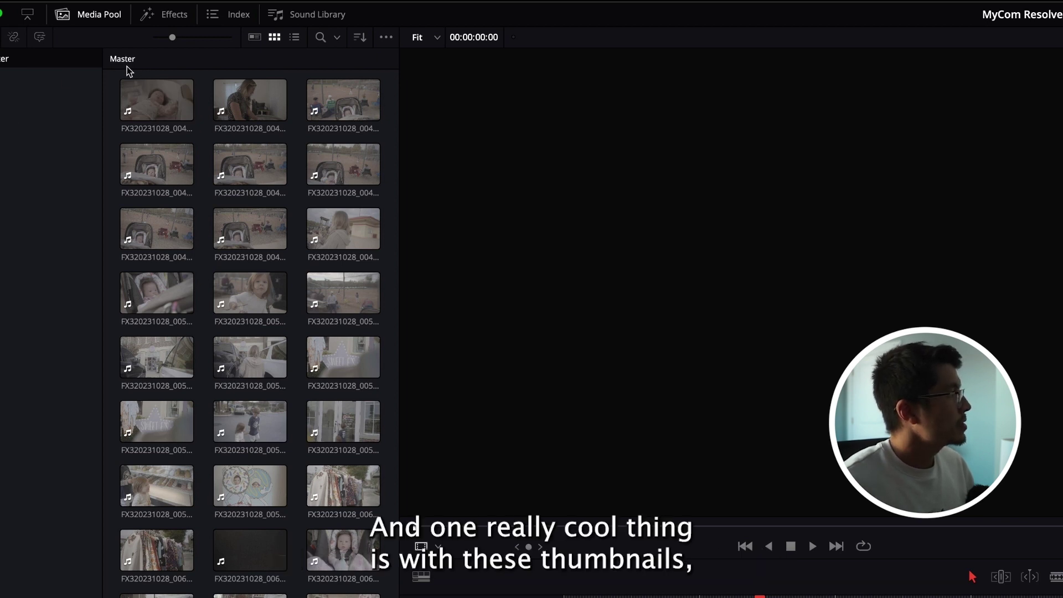
Step: Load FX320231028_0048.MP4, the baby-beside-the-ball-field shot, into the Source viewer
click(129, 99)
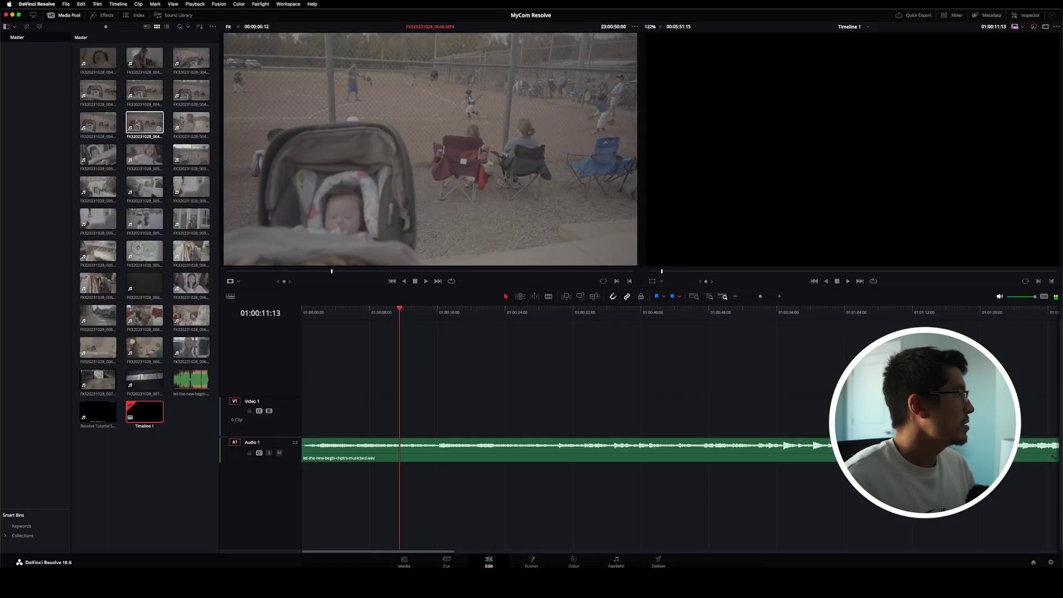
Step: Put the stroller shot at the timeline start, lower its audio to about -10 dB, and trim its end
drag(136, 122, 357, 423)
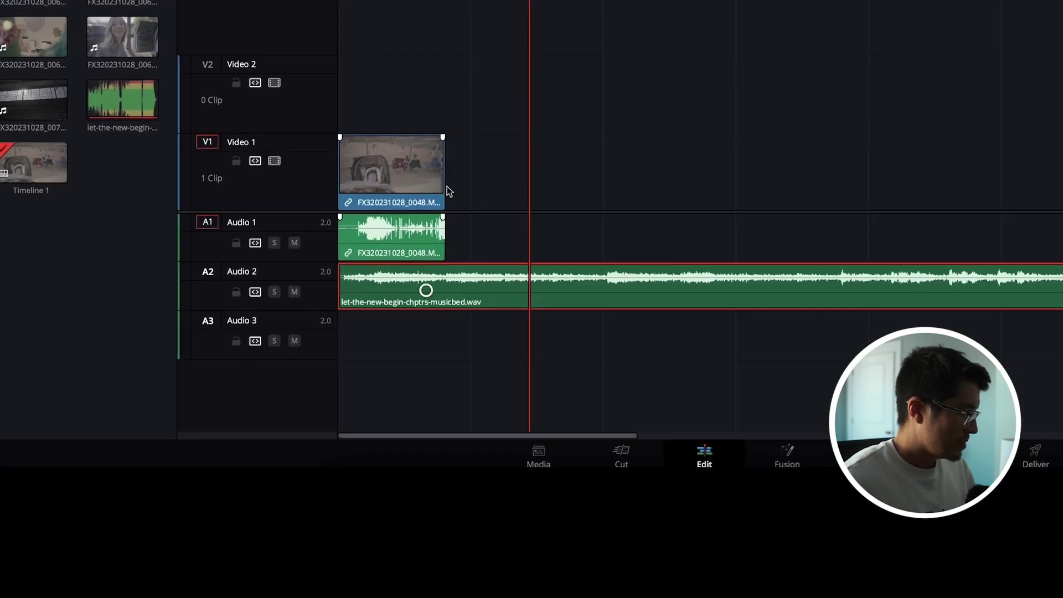
click(466, 93)
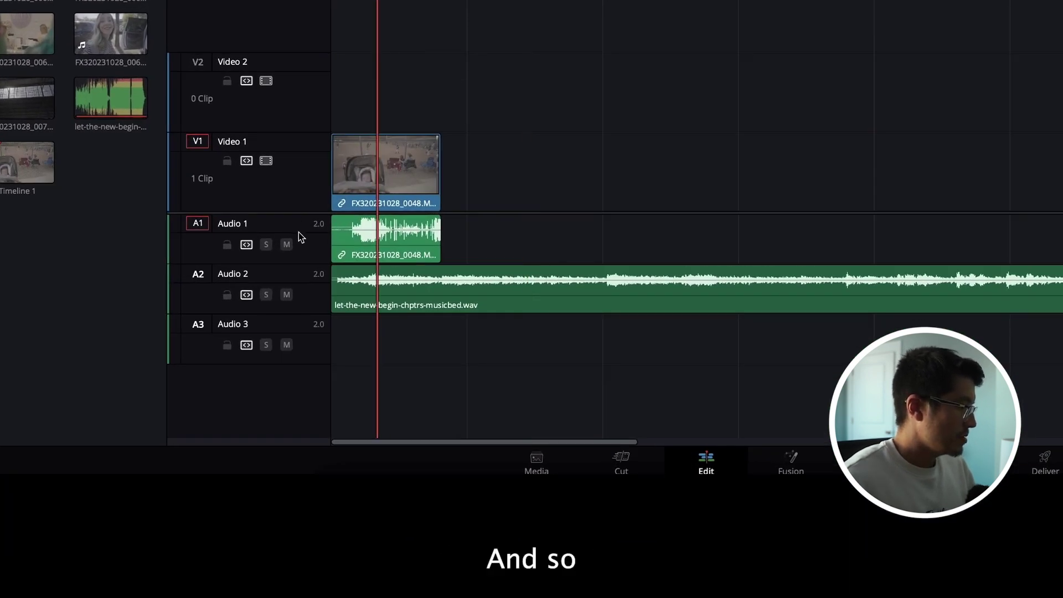
drag(369, 228, 368, 232)
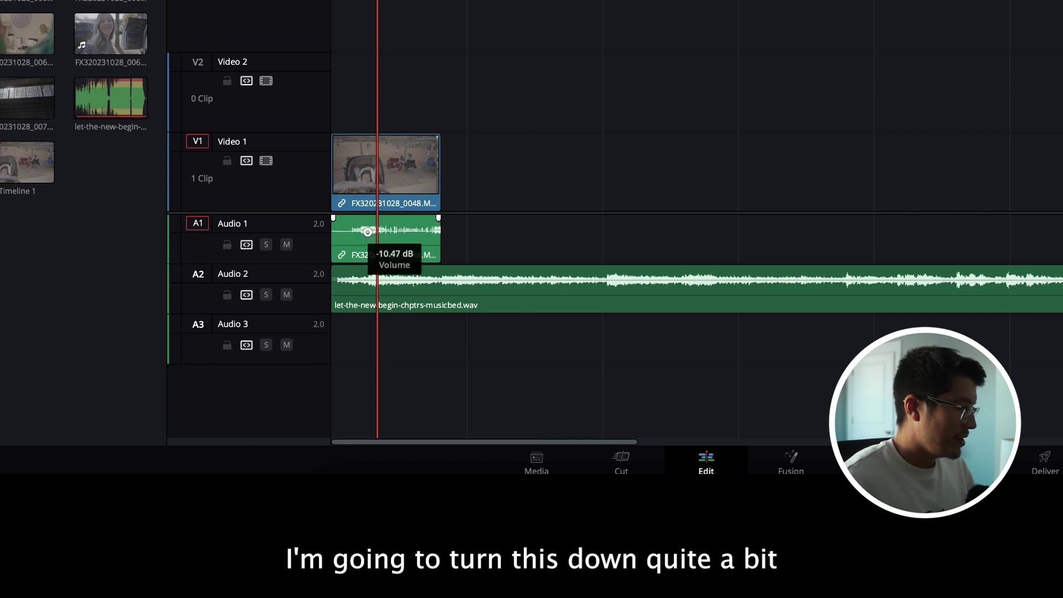
key(j)
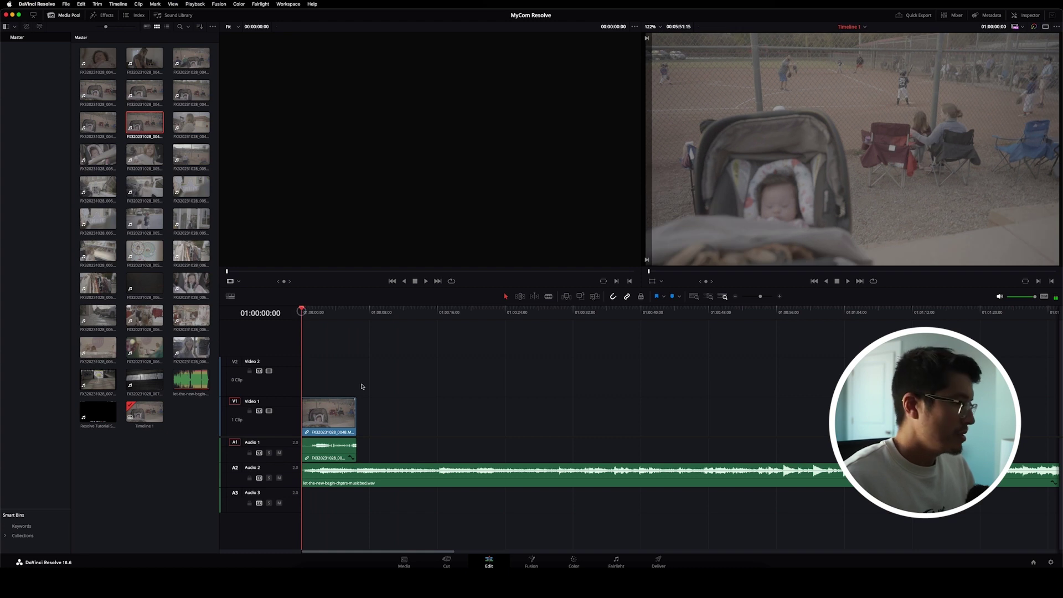
key(space)
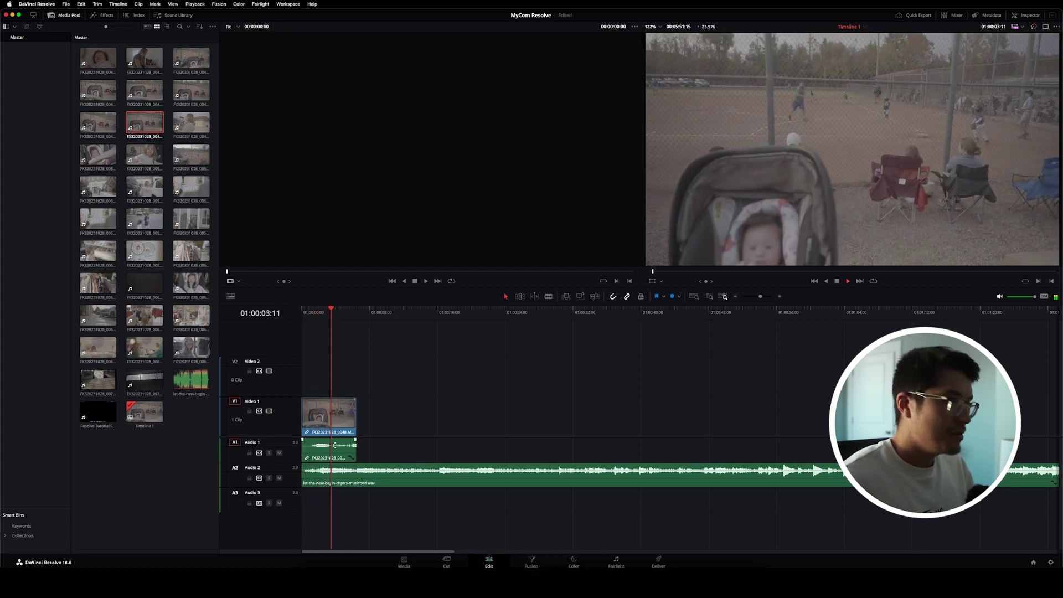
key(space)
drag(352, 420, 338, 413)
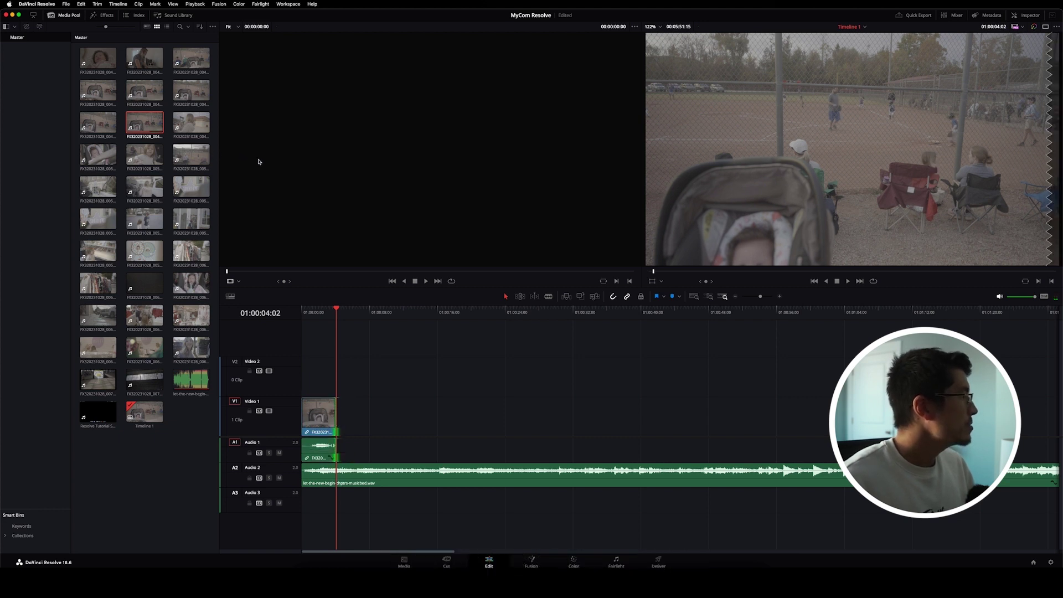
Step: Add FX320231028_0049.MP4 after the first clip, lower its audio to about -12 dB, and review it
click(194, 123)
drag(194, 123, 340, 417)
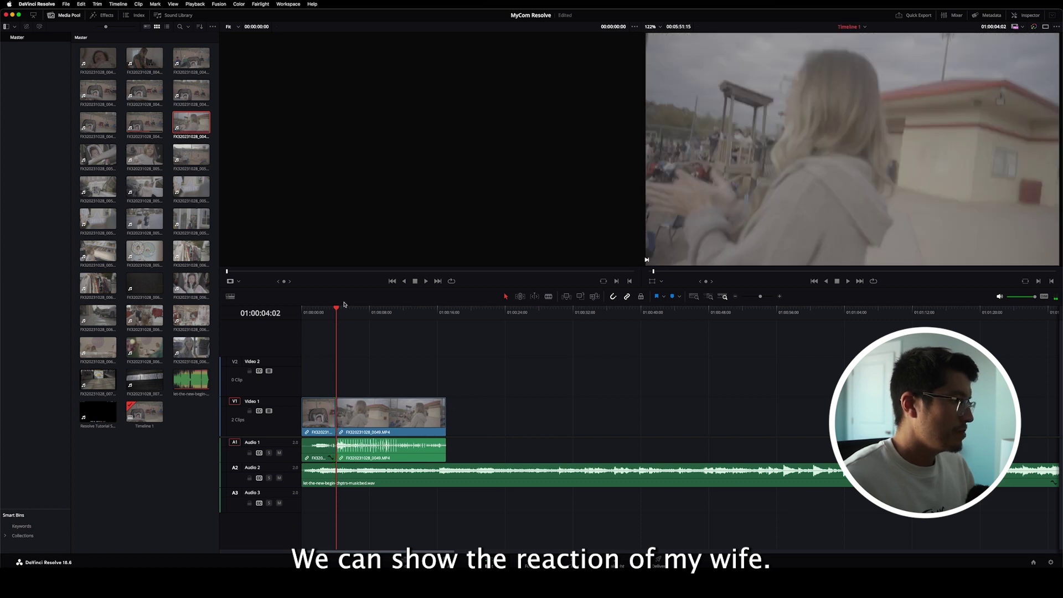
drag(344, 310, 353, 311)
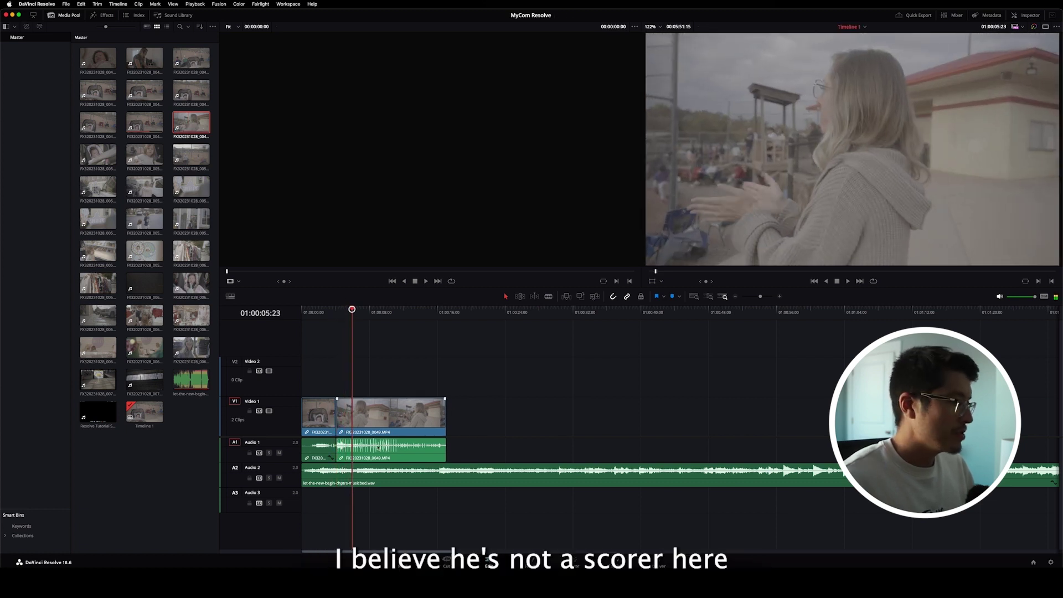
drag(378, 444, 378, 446)
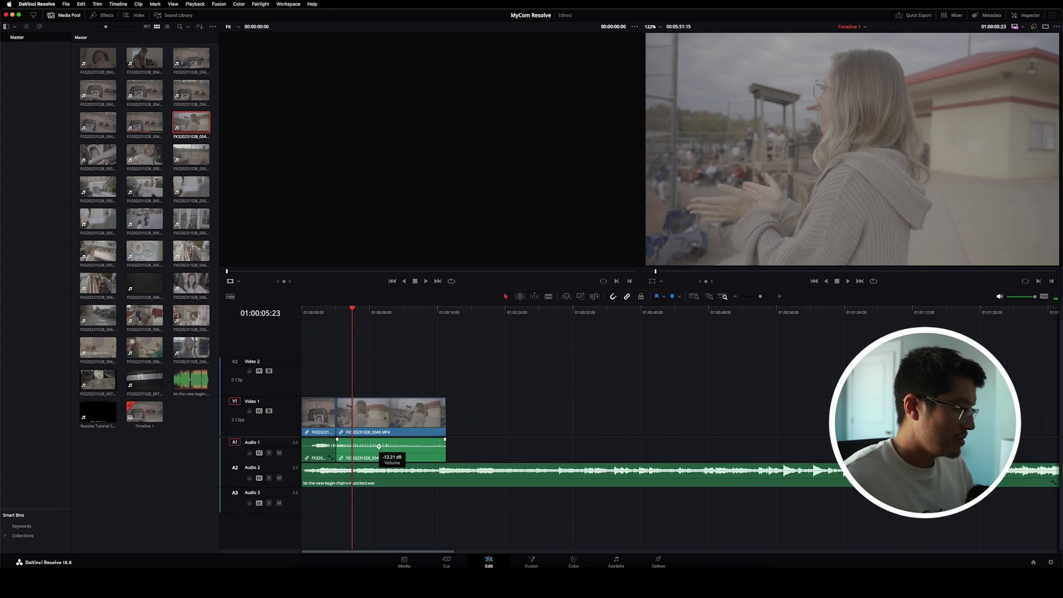
key(space)
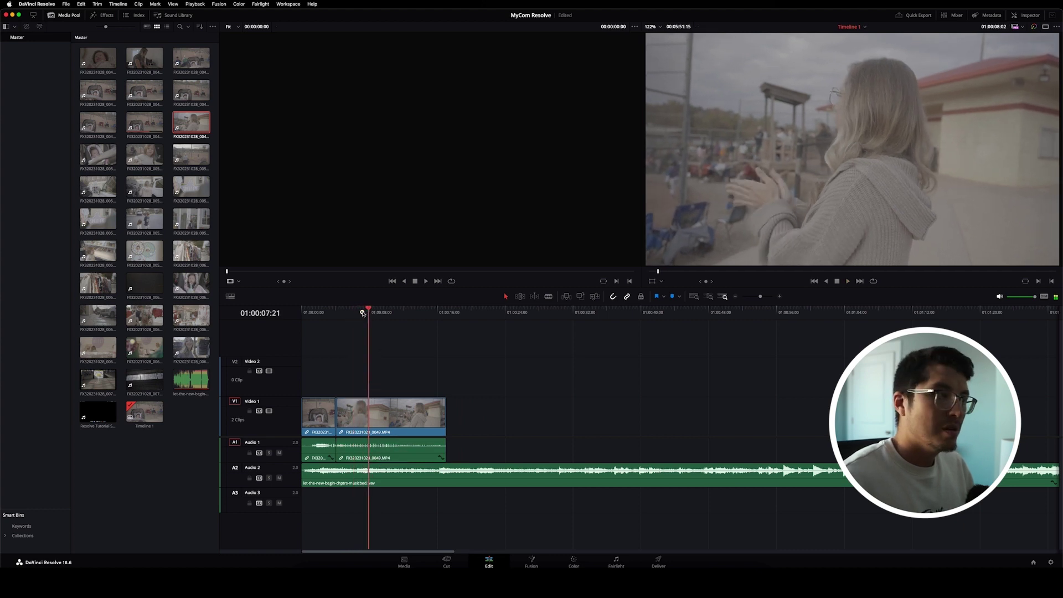
drag(363, 313, 336, 319)
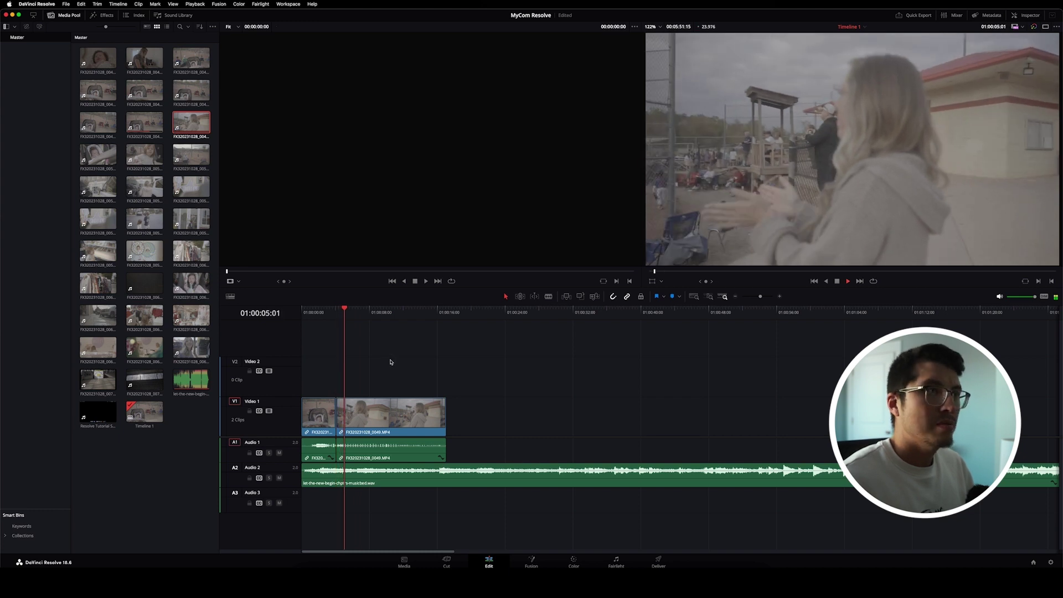
click(400, 423)
Step: Blade the second shot and ripple-cut the unwanted middle piece
key(b)
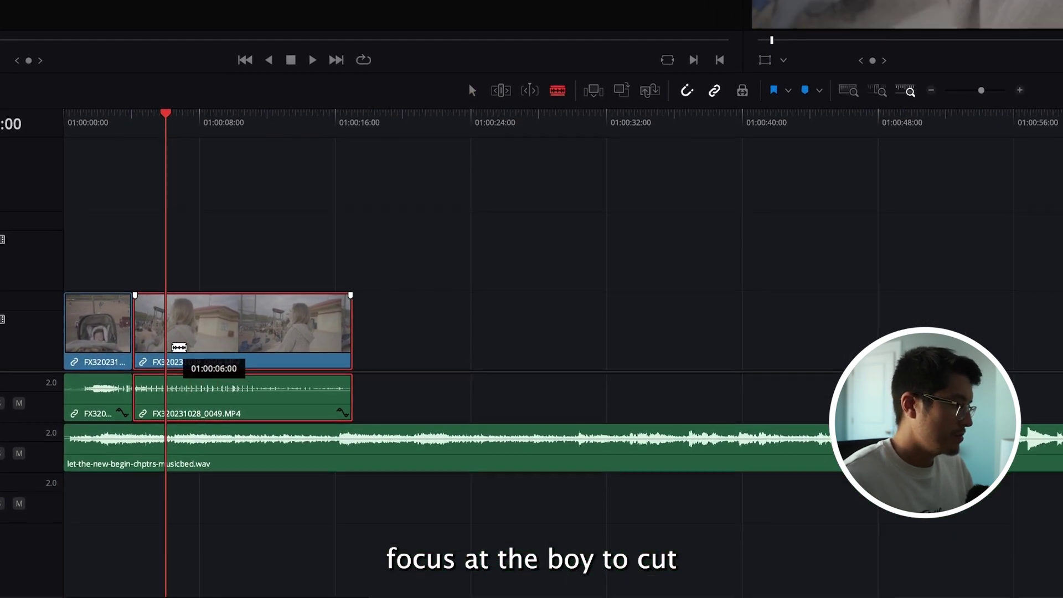
click(165, 379)
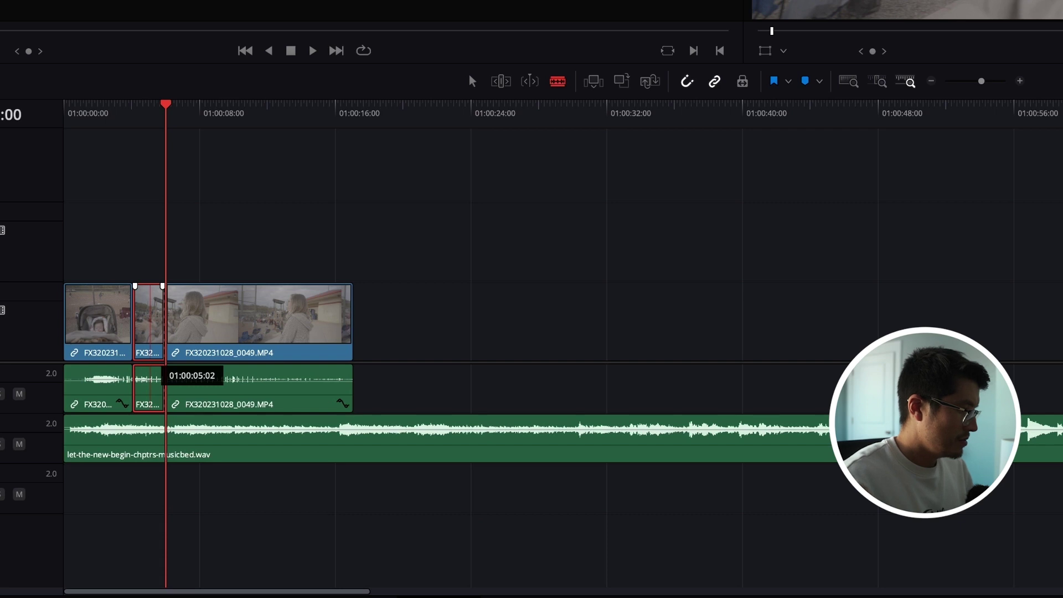
right_click(153, 331)
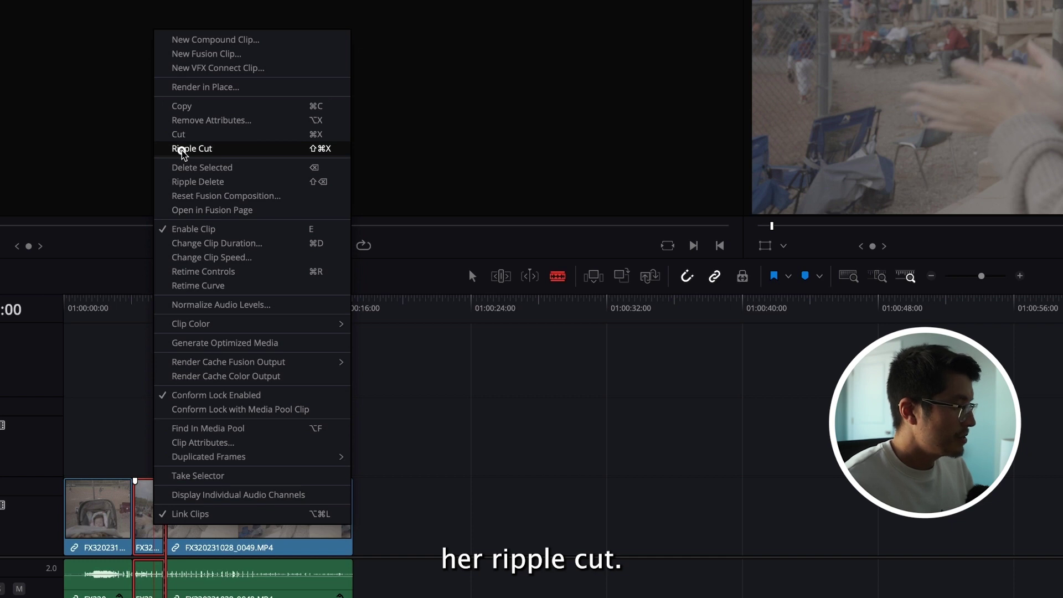
click(183, 149)
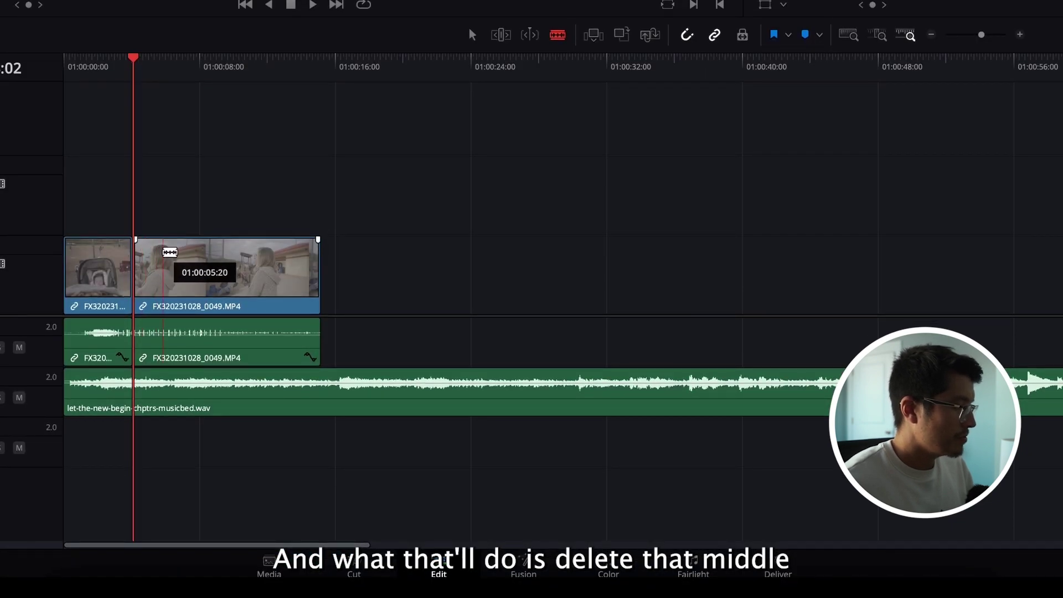
key(super+z)
right_click(161, 275)
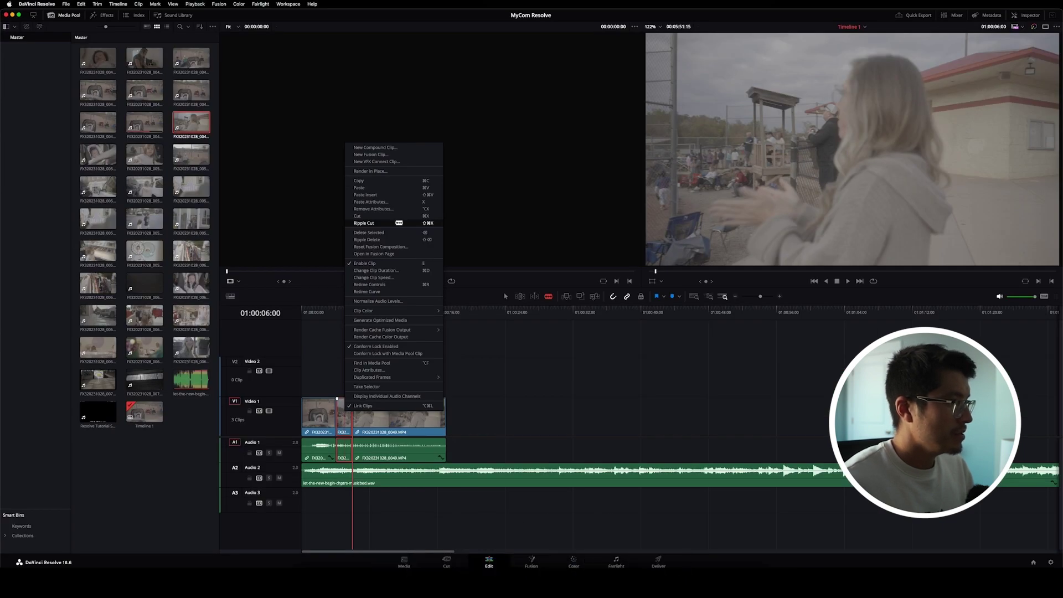
click(398, 222)
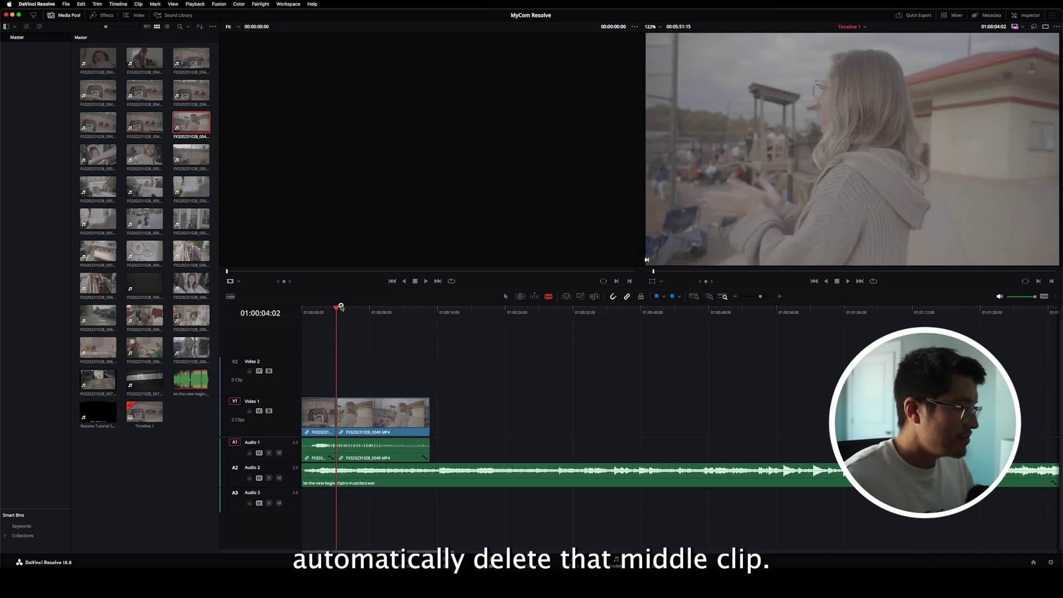
Step: Blade the second shot at 01:00:06:03 and delete the tail after the cut
key(space)
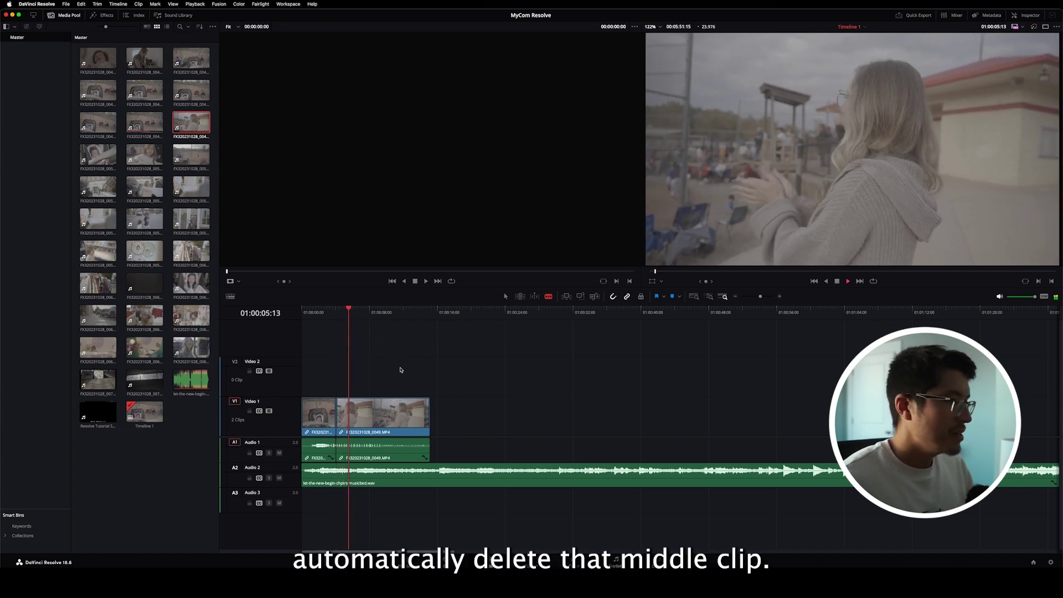
key(space)
key(b)
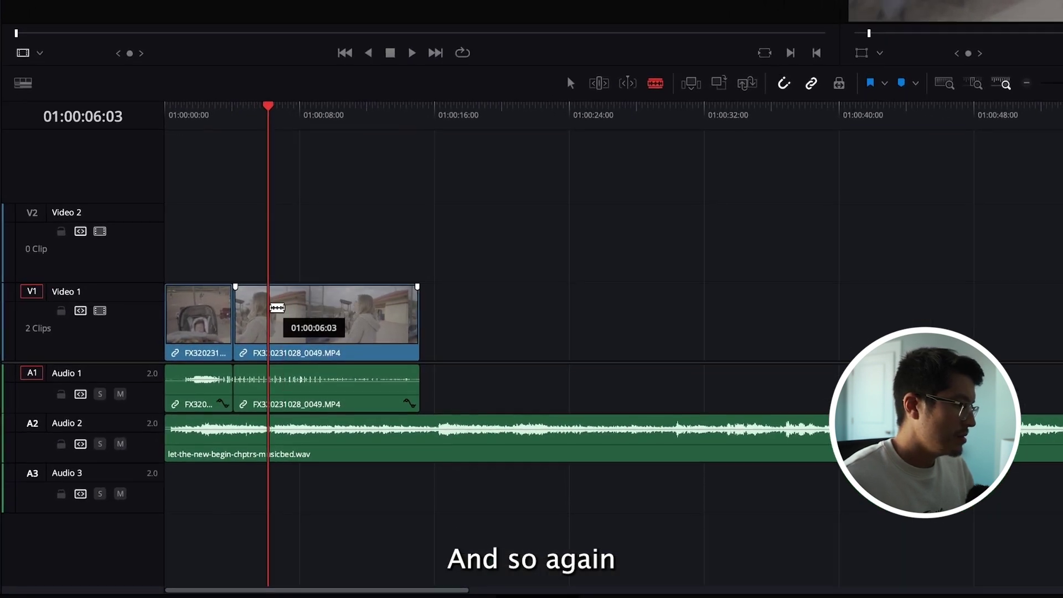
click(271, 308)
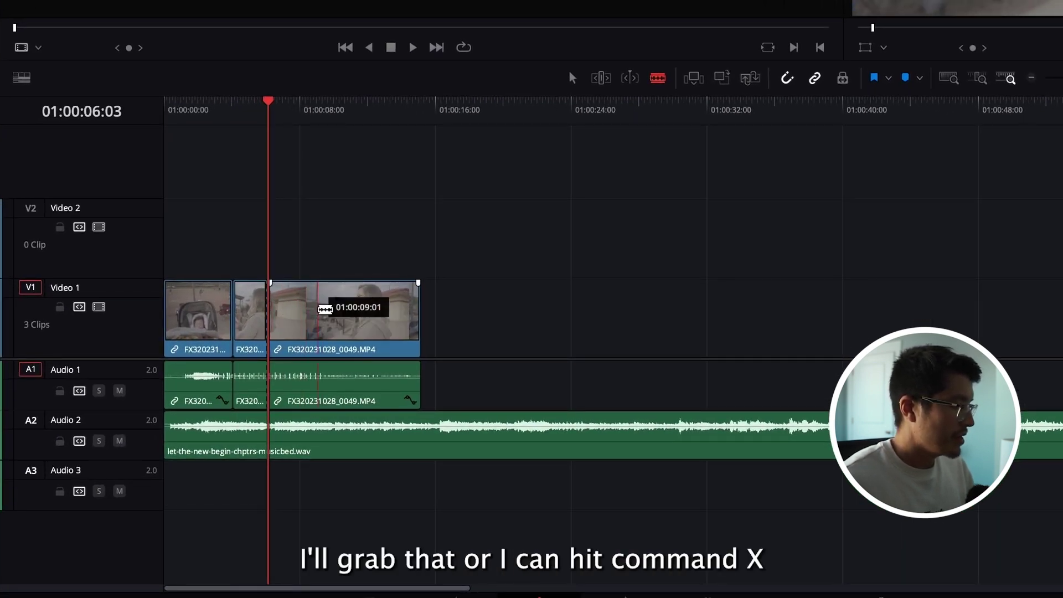
drag(325, 249, 370, 304)
key(Delete)
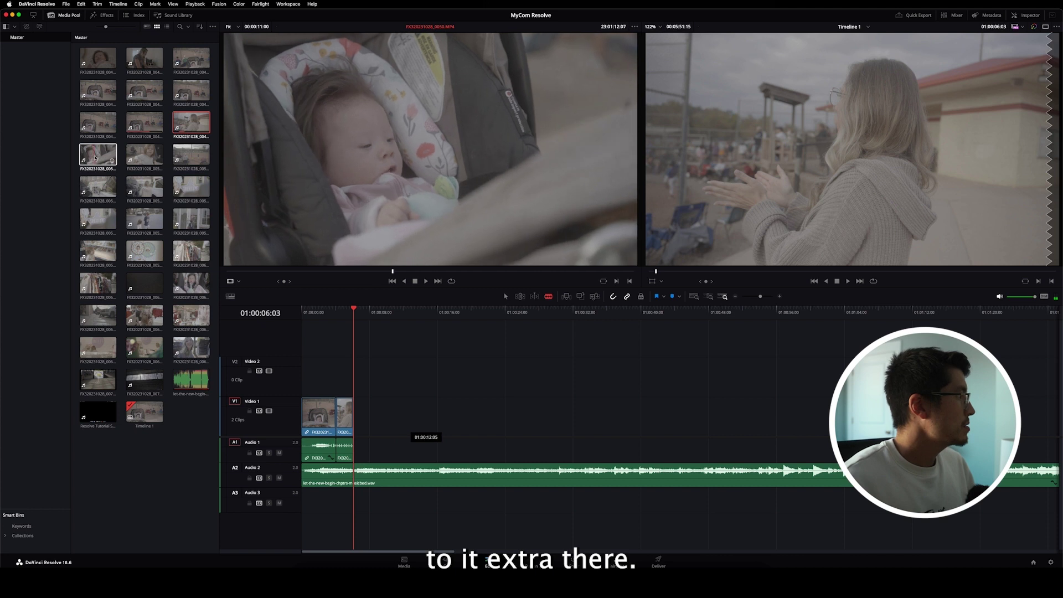
Step: Add FX320231028_0050.MP4 to the timeline, split it at 01:00:08:20 and ripple-delete the short piece
drag(111, 161, 357, 440)
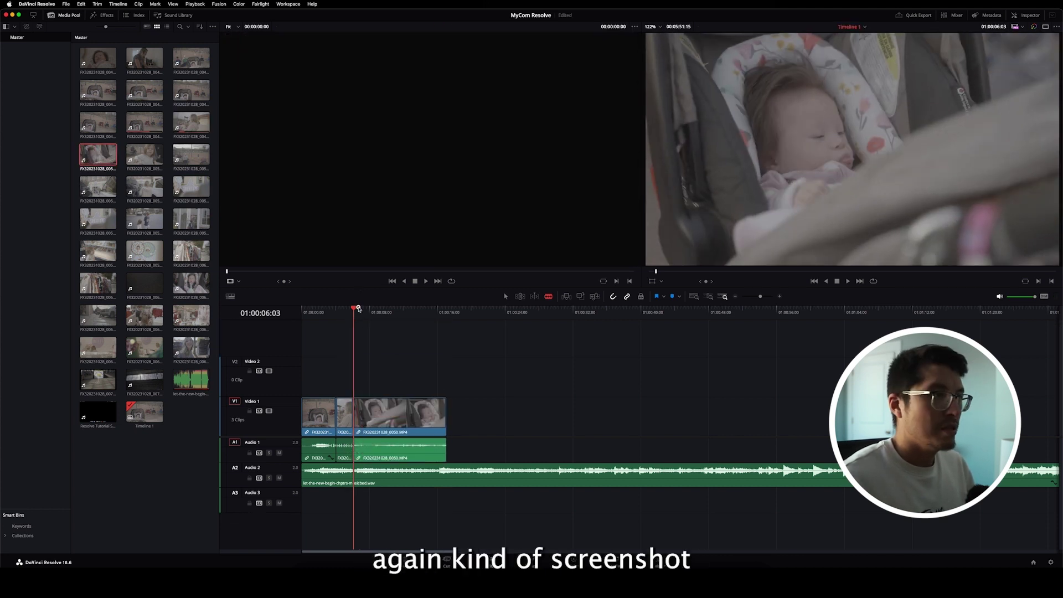
drag(358, 308, 369, 307)
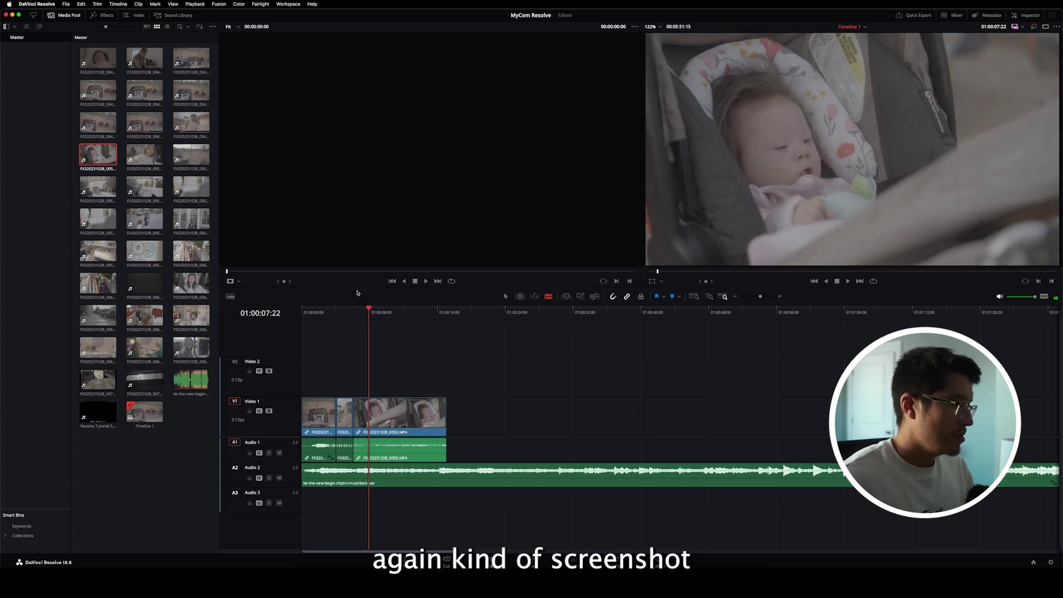
click(373, 308)
drag(373, 308, 376, 309)
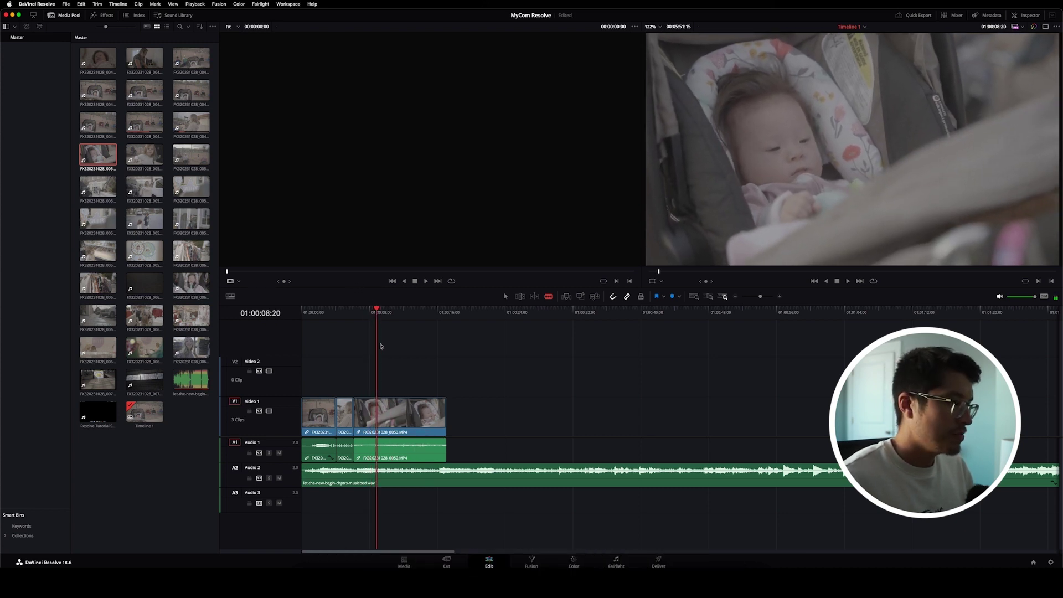
click(382, 408)
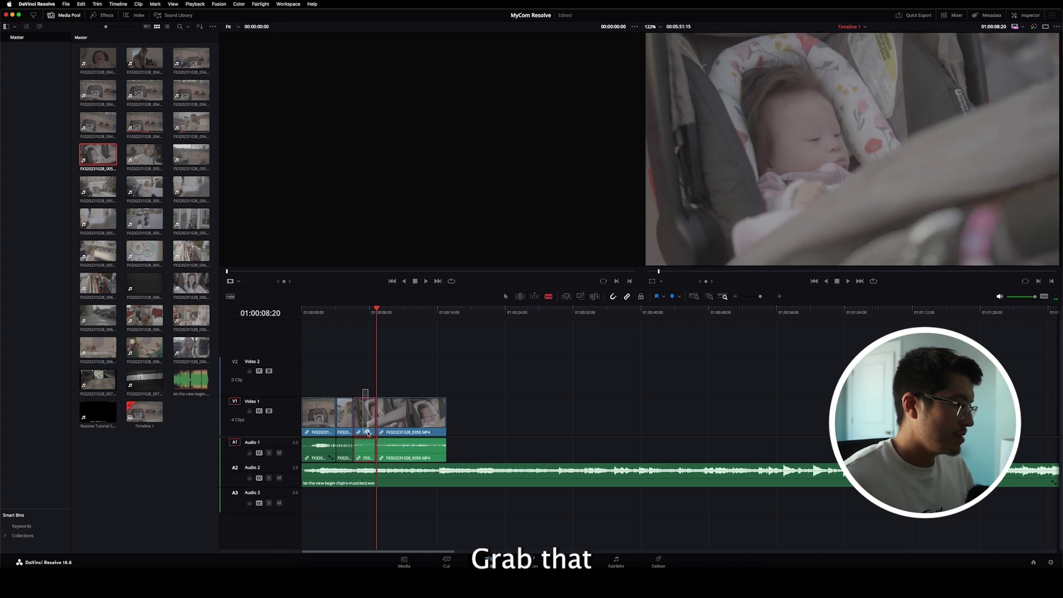
right_click(364, 419)
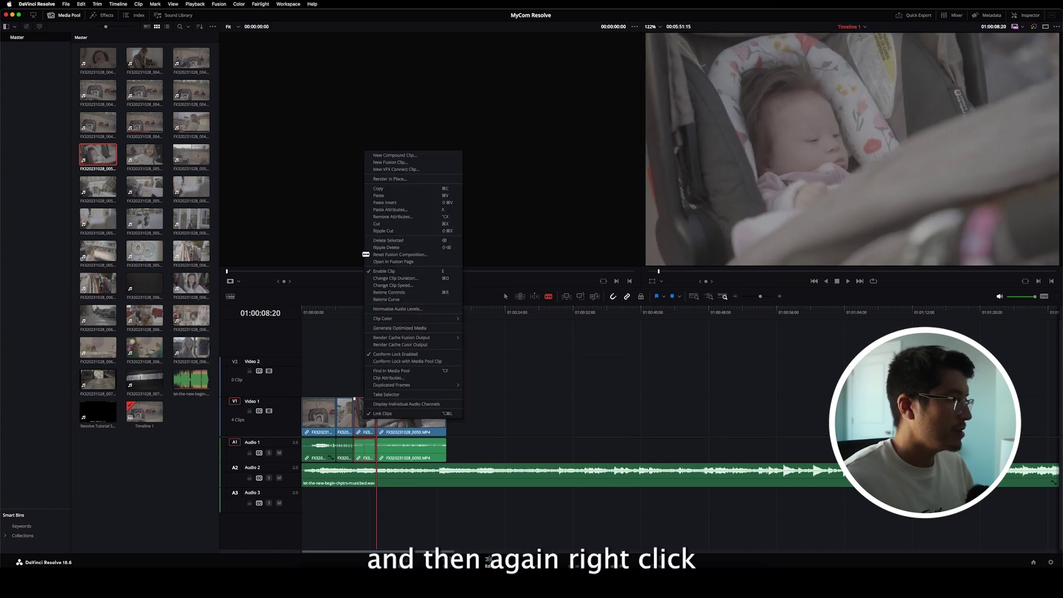
click(381, 231)
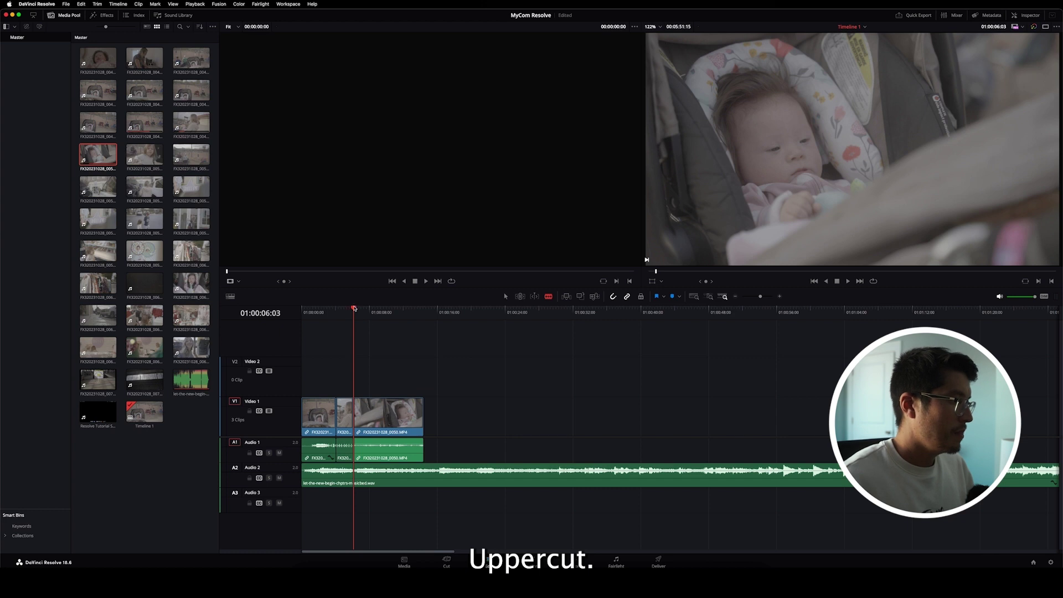
Step: Split the third shot at 01:00:09:02 and delete the leftover clip after it
drag(363, 310, 379, 312)
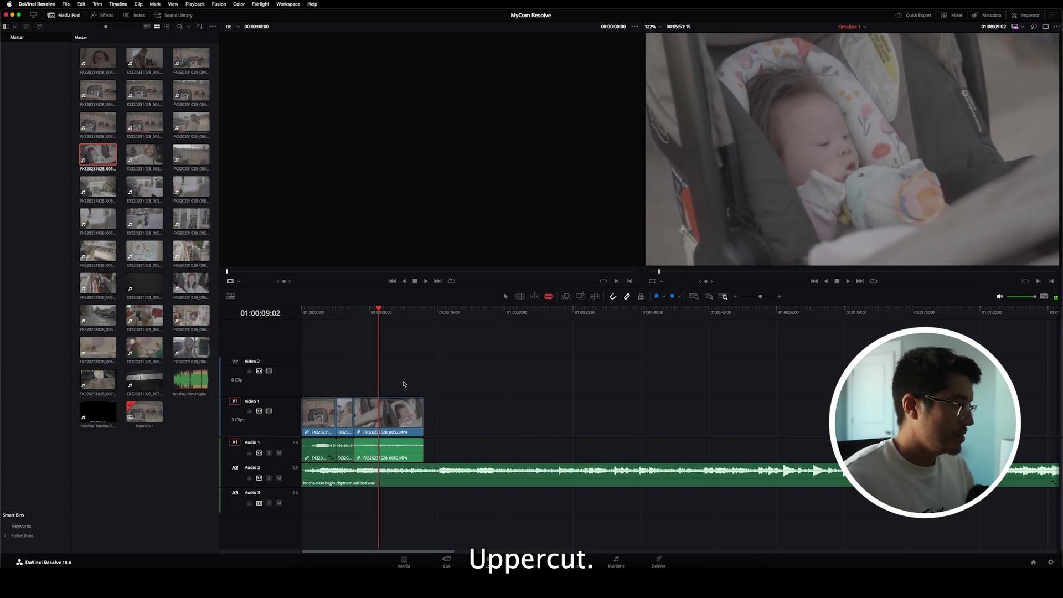
drag(428, 425, 419, 421)
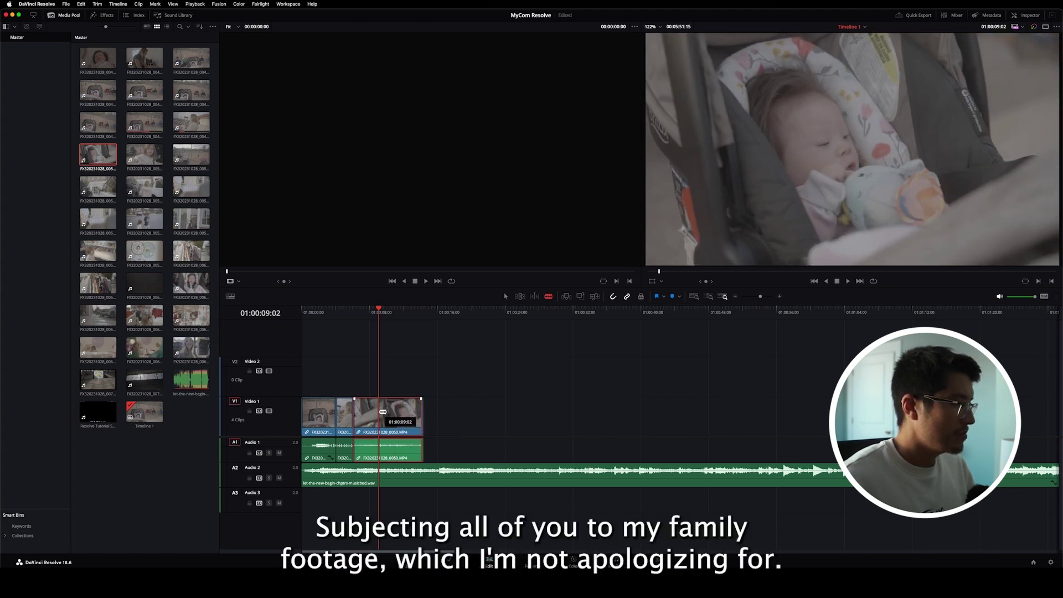
click(382, 412)
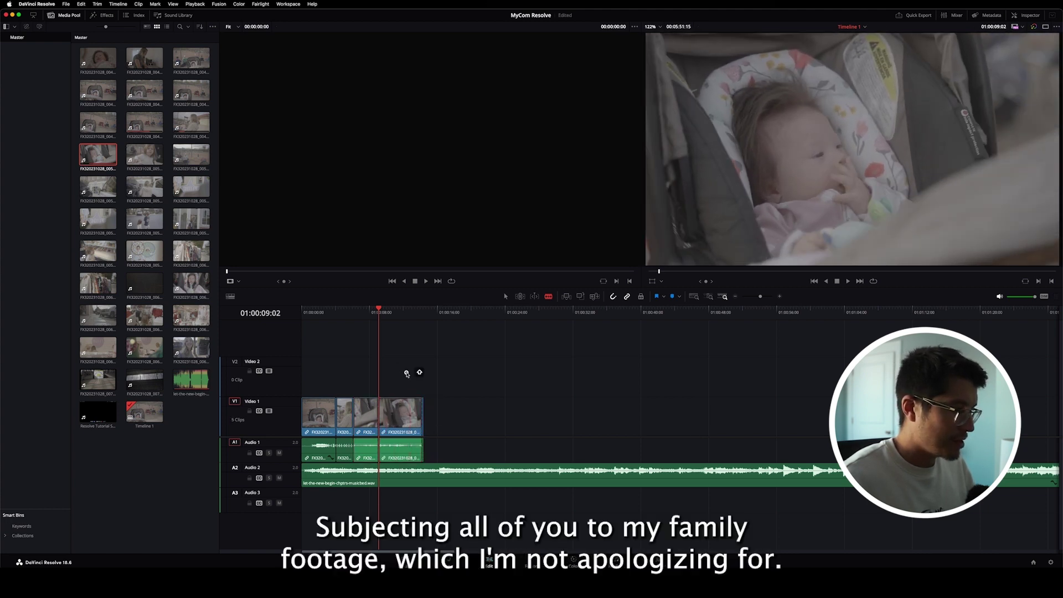
drag(406, 370, 443, 449)
key(Delete)
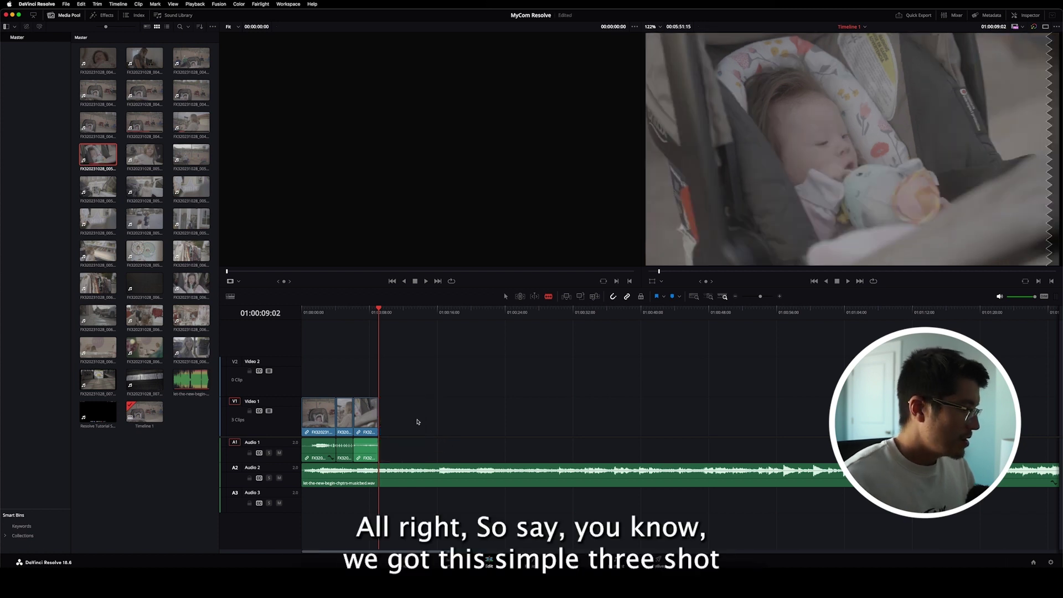
Step: Play the sequence from the start and stop where the three shots end
drag(349, 311, 302, 312)
key(space)
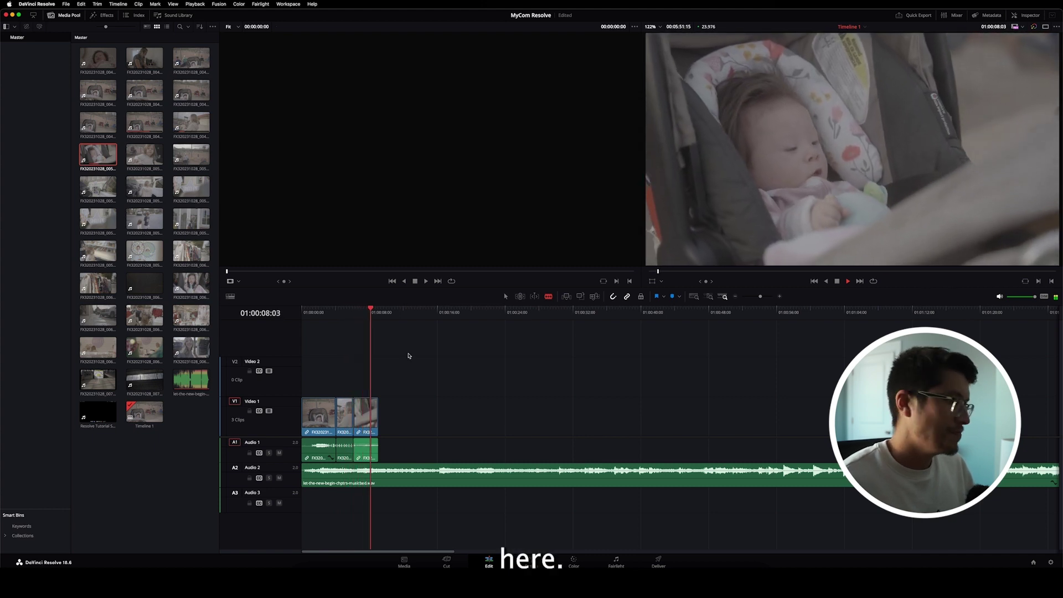
key(space)
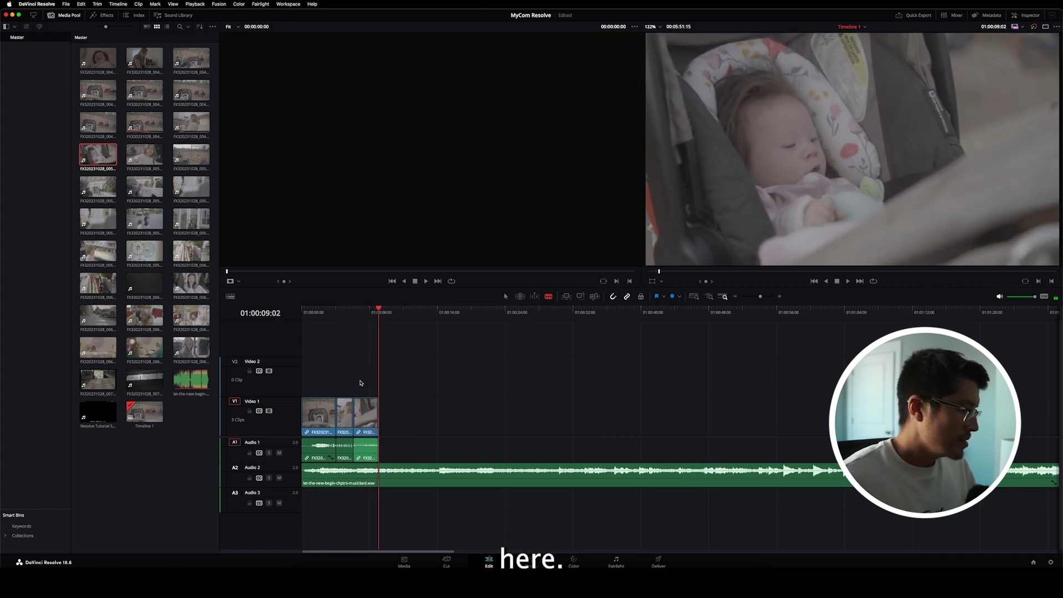
Step: Blade the Audio 2 music bed at the shots' end and delete the trailing music pieces
click(380, 471)
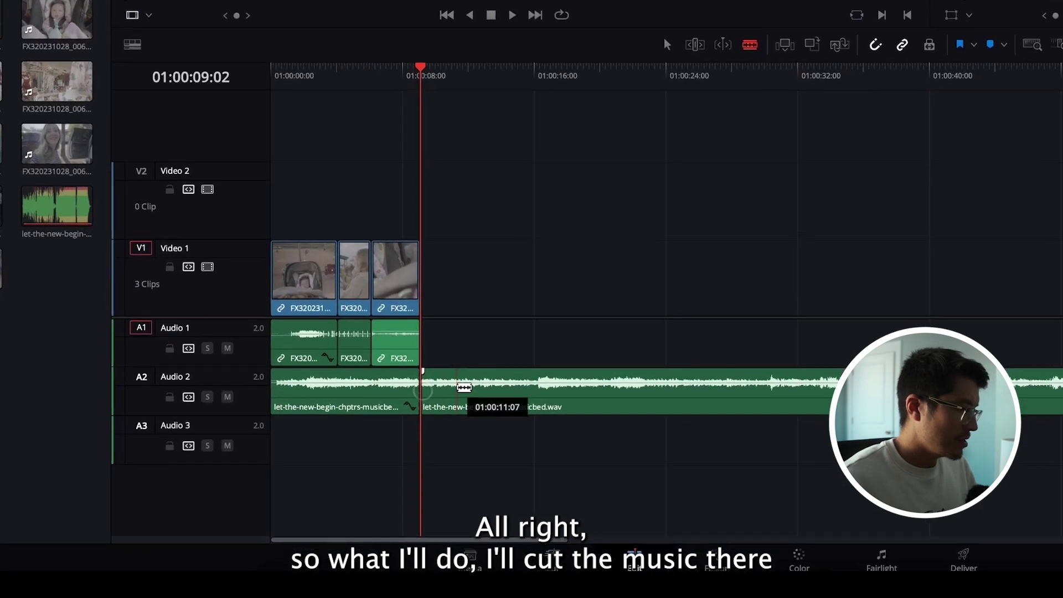
click(397, 471)
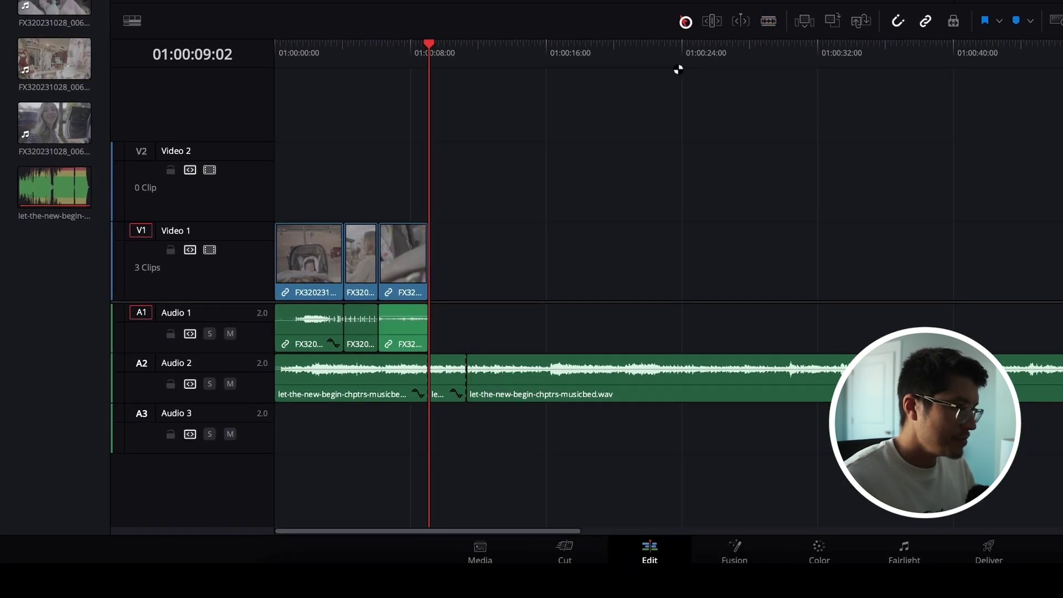
click(683, 21)
drag(512, 330, 455, 383)
key(Delete)
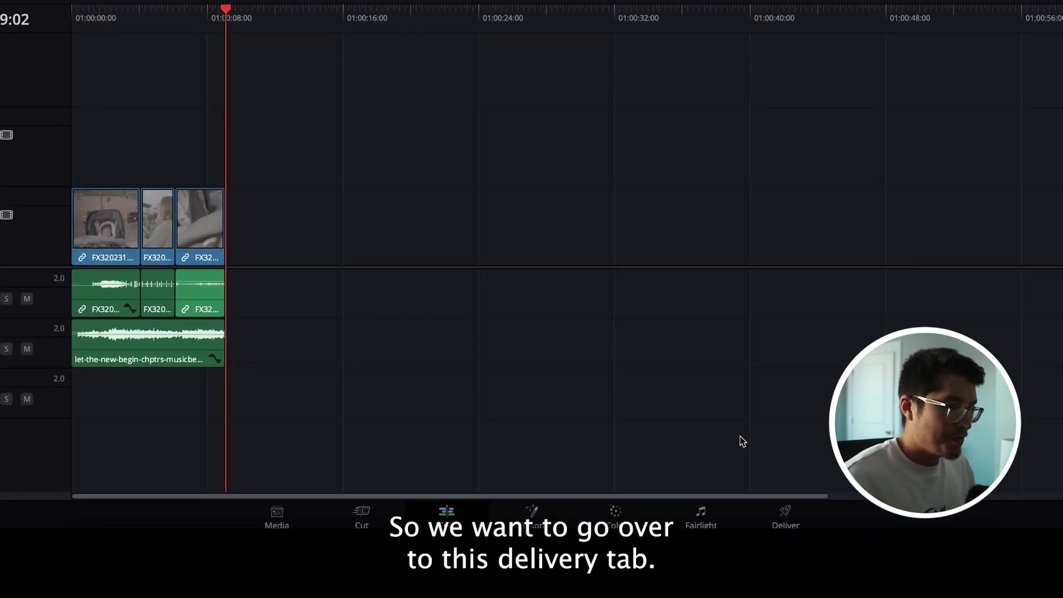
Step: On the Deliver page, try YouTube 1080p, then apply the H.264 Master preset (QuickTime, 1920x1080, 23.976 fps)
click(787, 523)
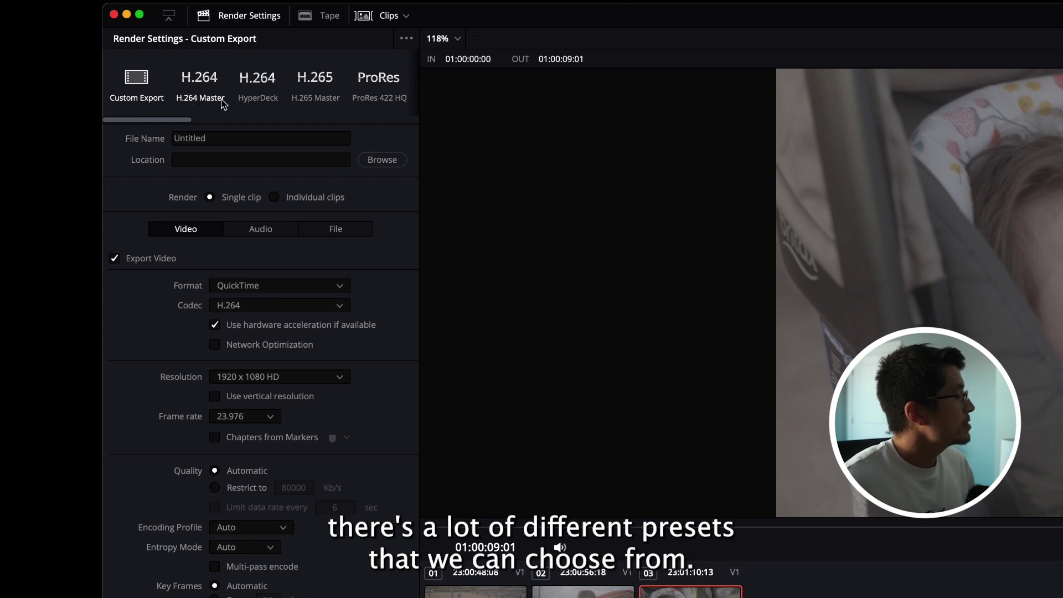
drag(178, 120, 244, 119)
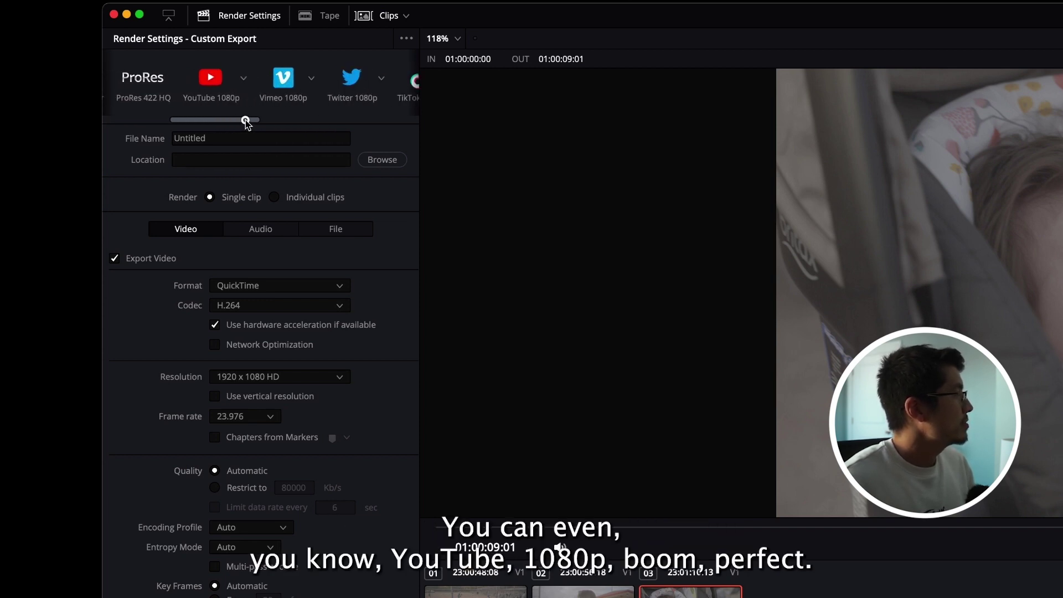
click(242, 80)
click(210, 129)
drag(208, 122, 129, 109)
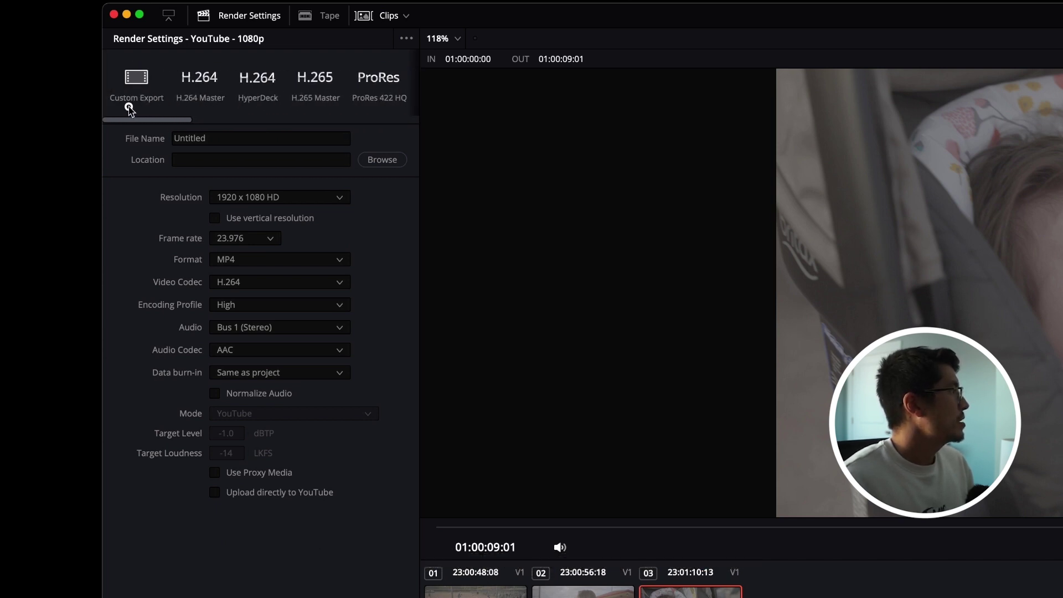
click(201, 83)
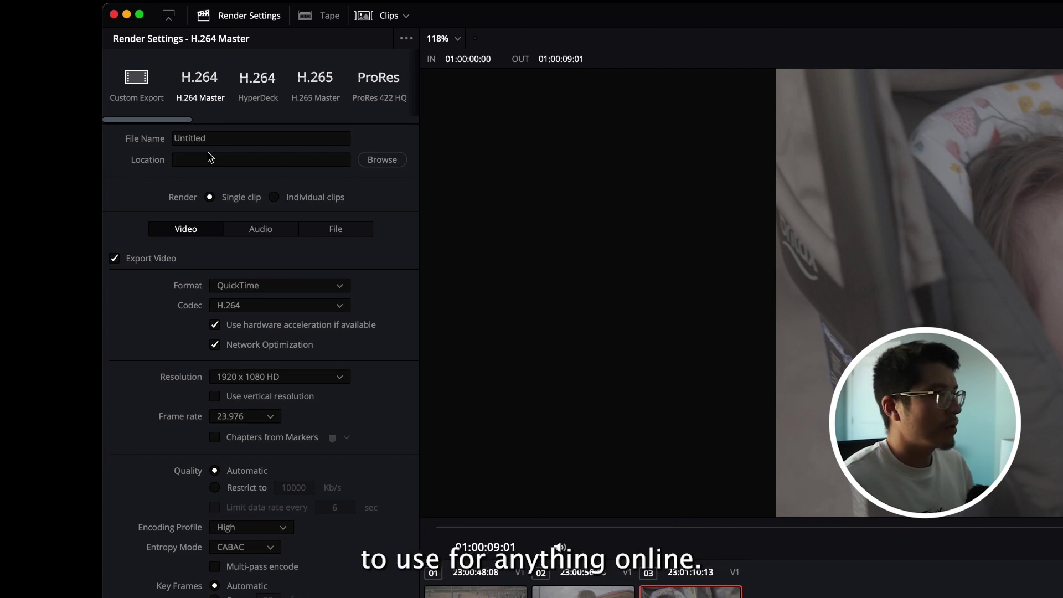
Step: Name the render 'MyCom Resolve' and save it to CROWNED232 > UMC > Tutorials > Resolve > 7_Delivery
double_click(205, 139)
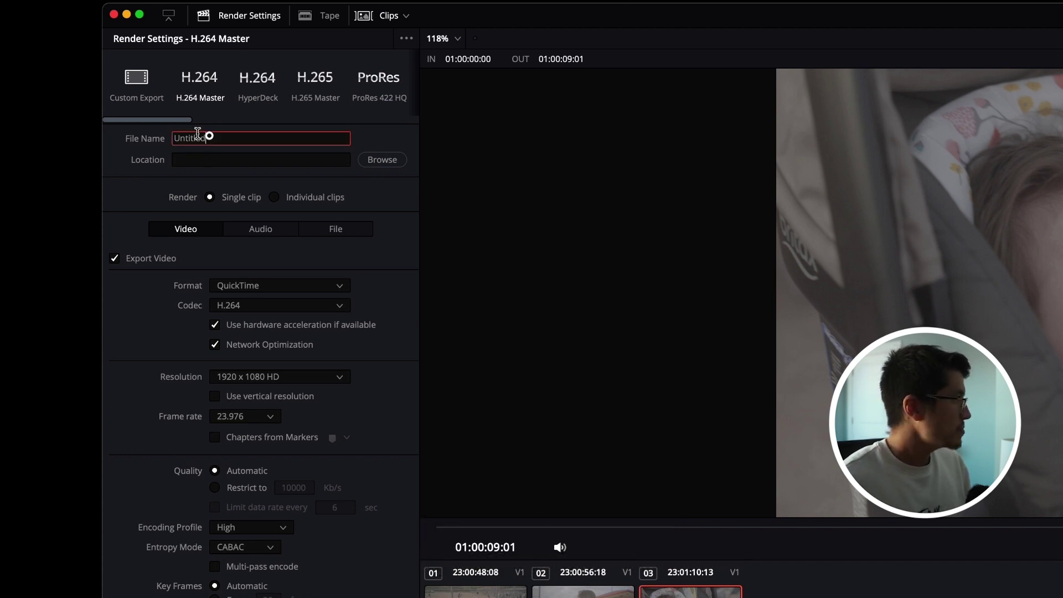
text(MyCom)
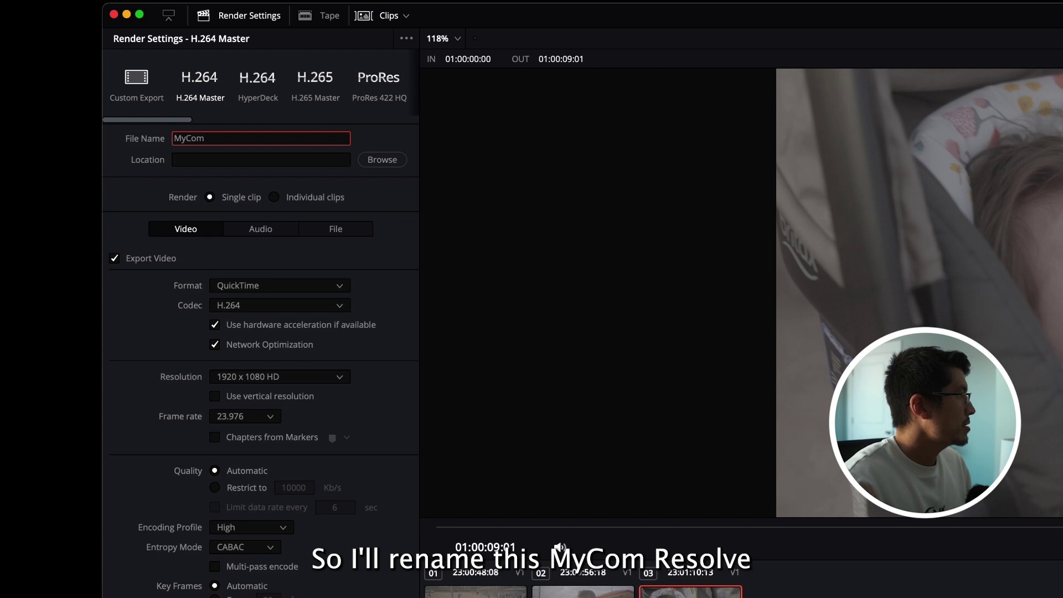
text( Resolve)
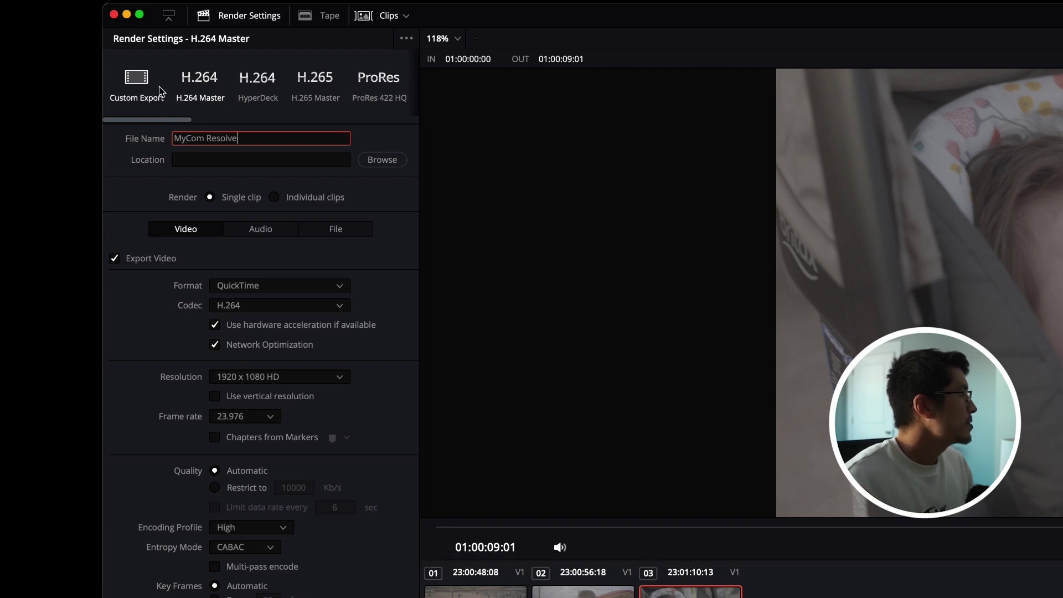
click(381, 162)
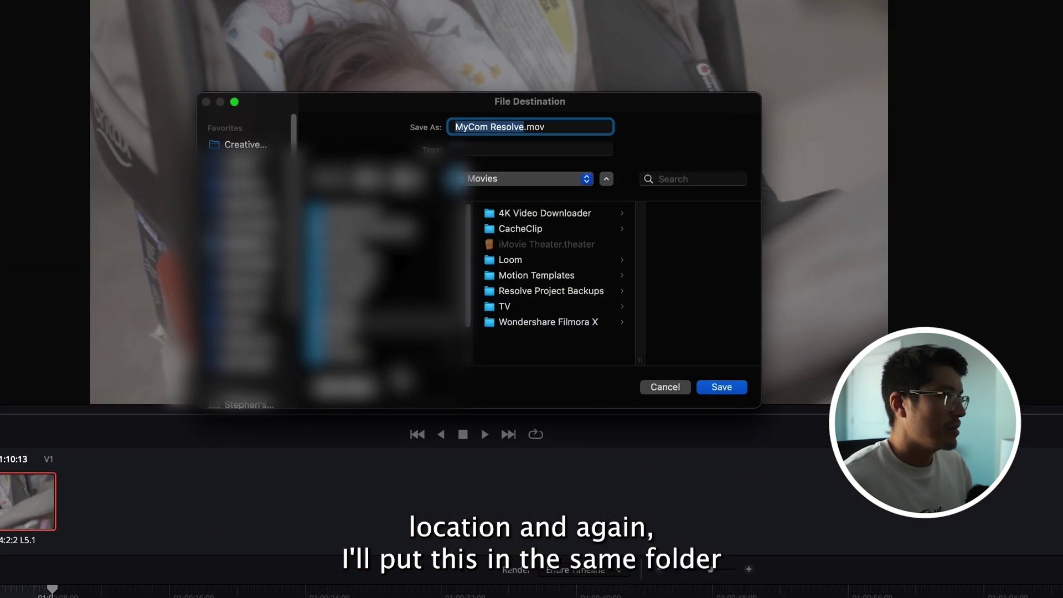
click(243, 319)
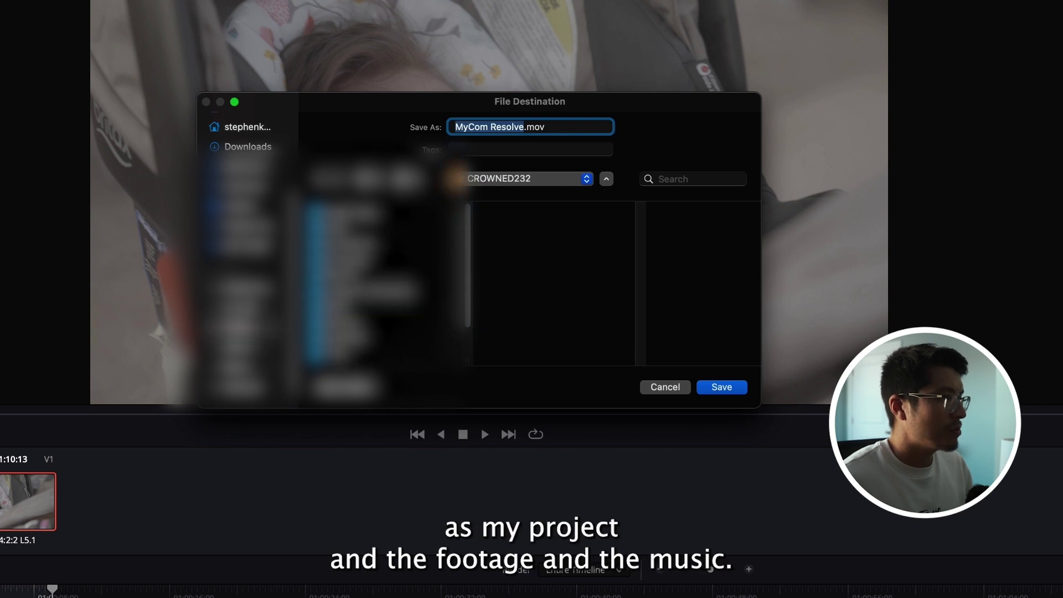
click(355, 302)
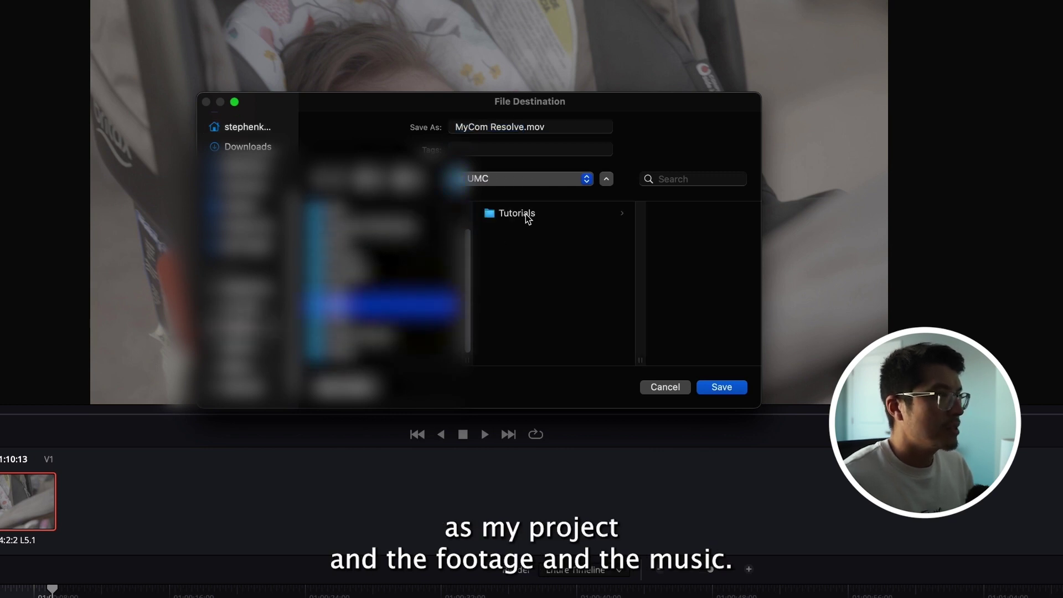
click(524, 213)
click(645, 217)
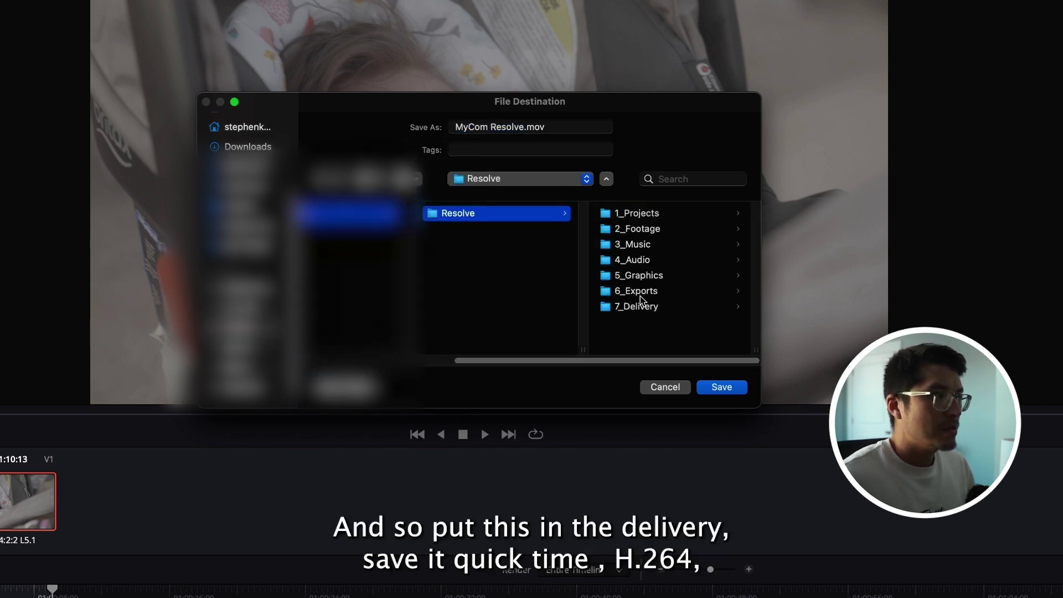
click(637, 306)
click(720, 387)
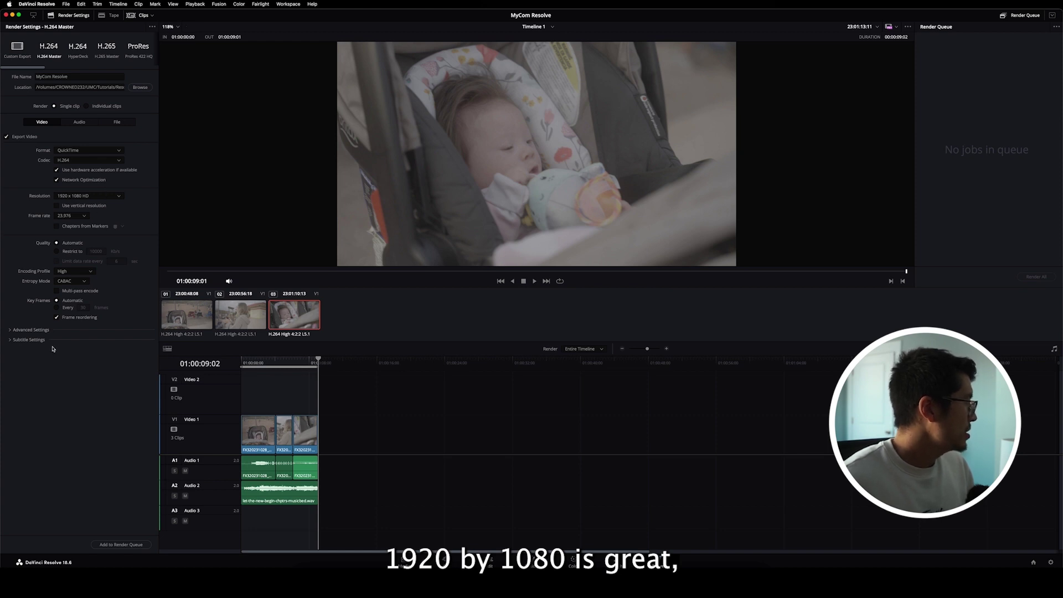
Step: Review the Audio and File settings, add the job to the Render Queue and render it
click(73, 120)
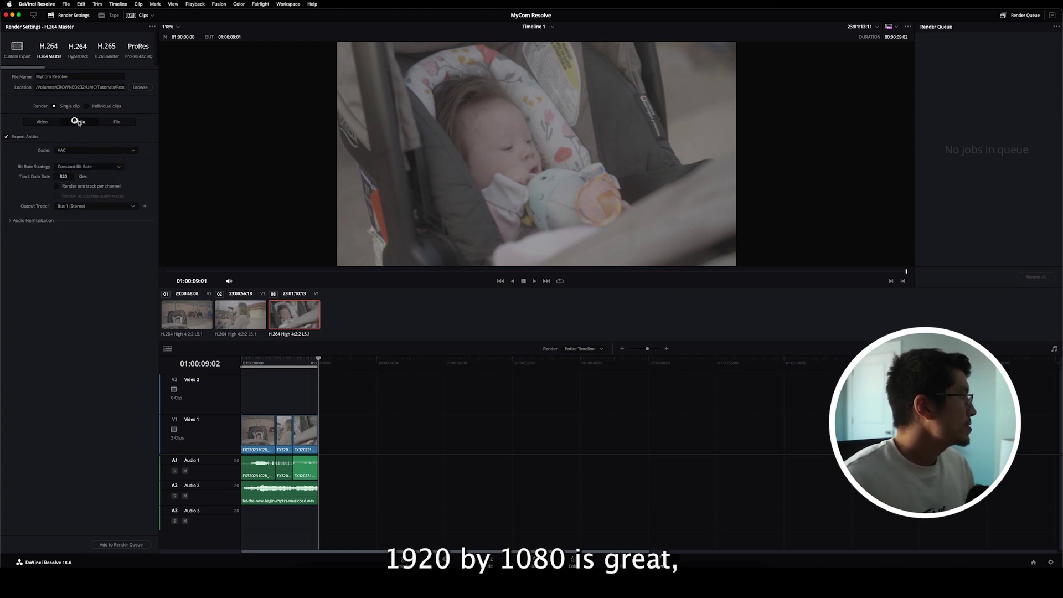
click(116, 124)
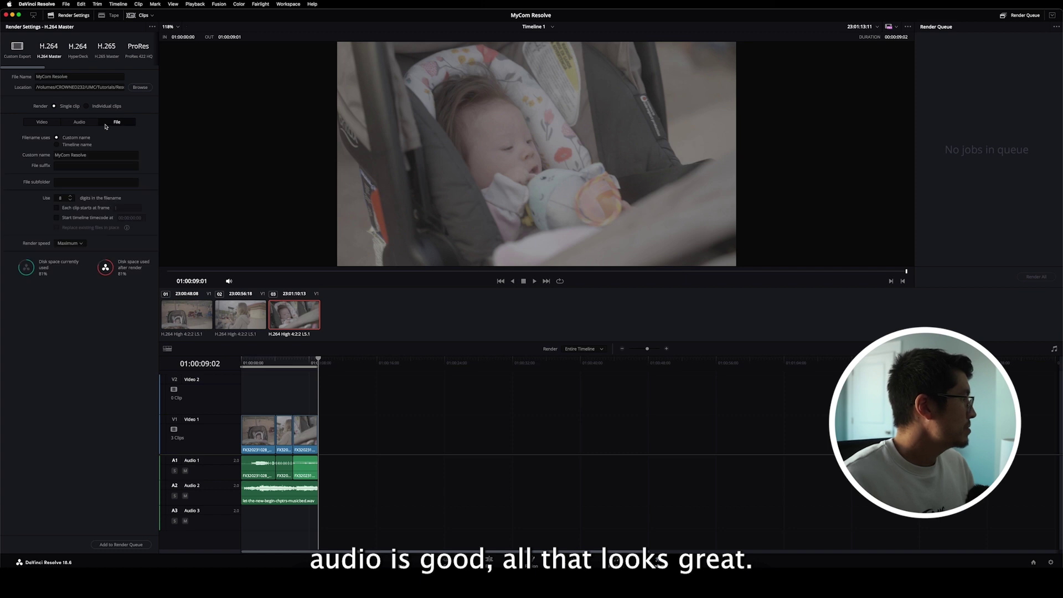
click(37, 122)
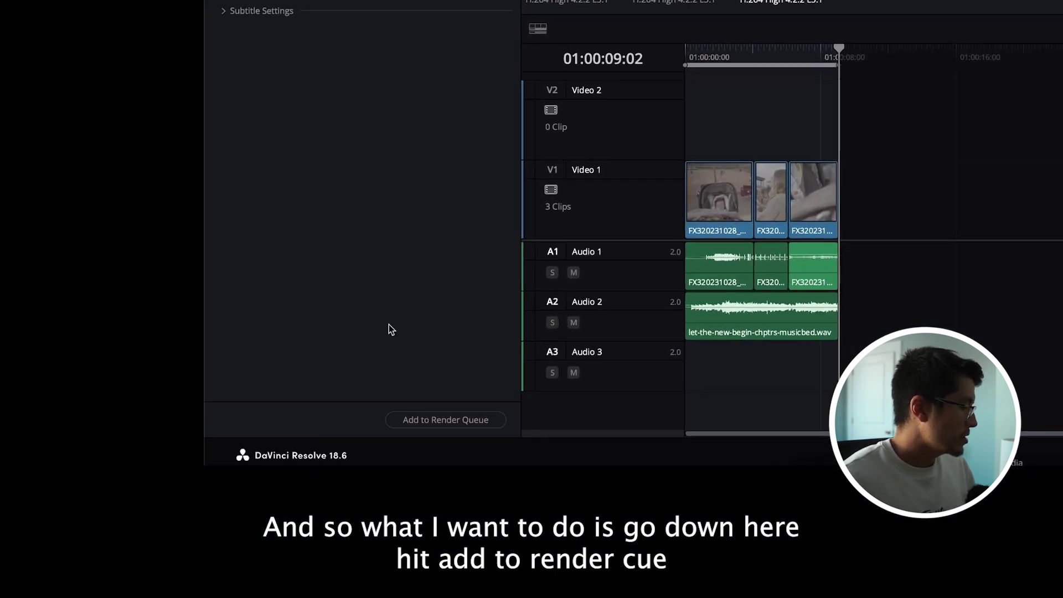
click(445, 425)
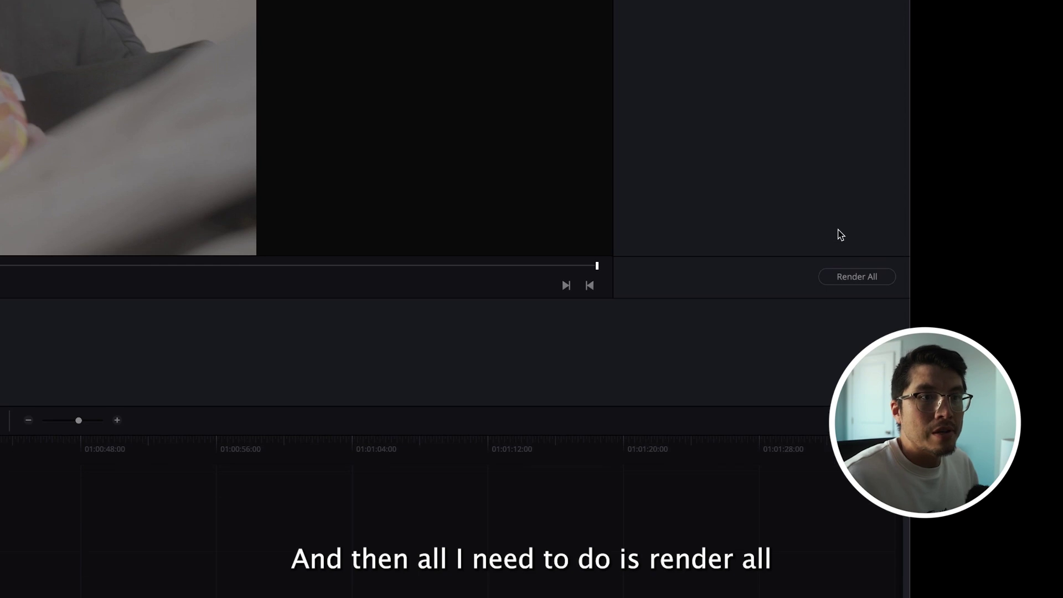
click(855, 277)
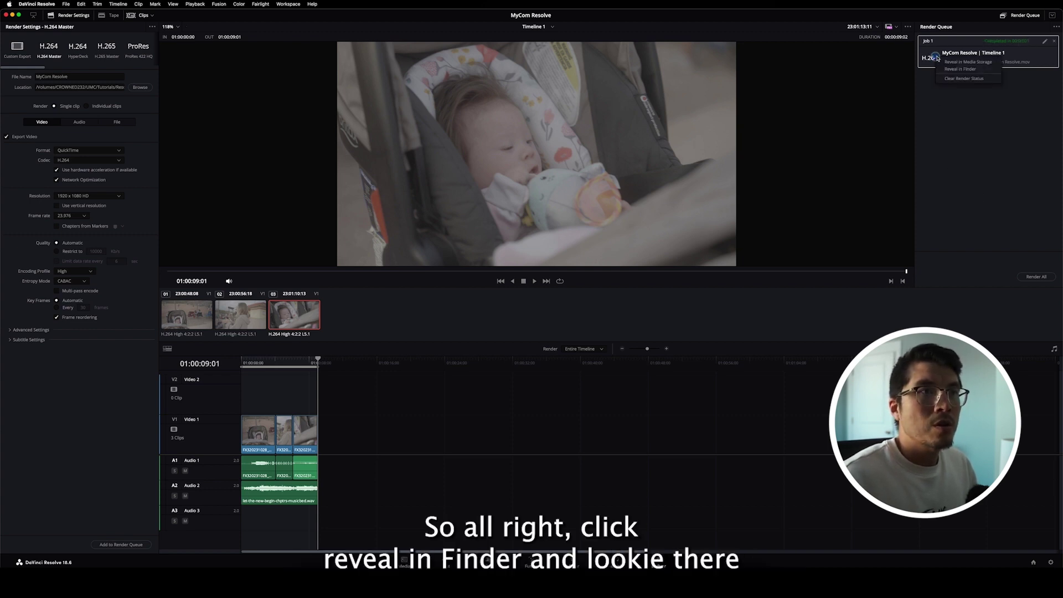
right_click(936, 58)
Step: Reveal the rendered MyCom Resolve.mov in Finder and preview it with Quick Look
click(948, 68)
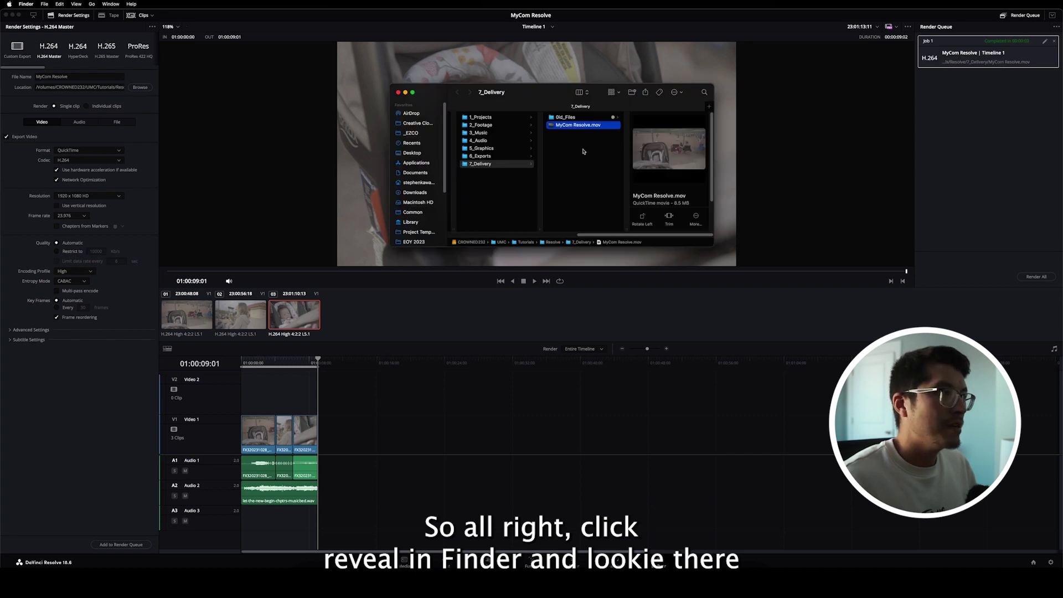
key(space)
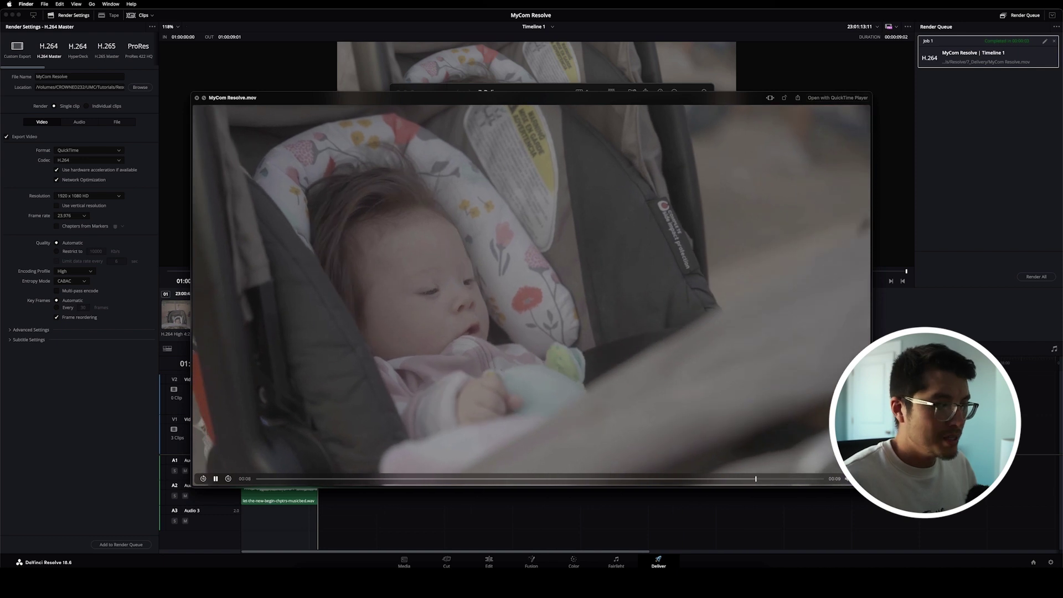
key(space)
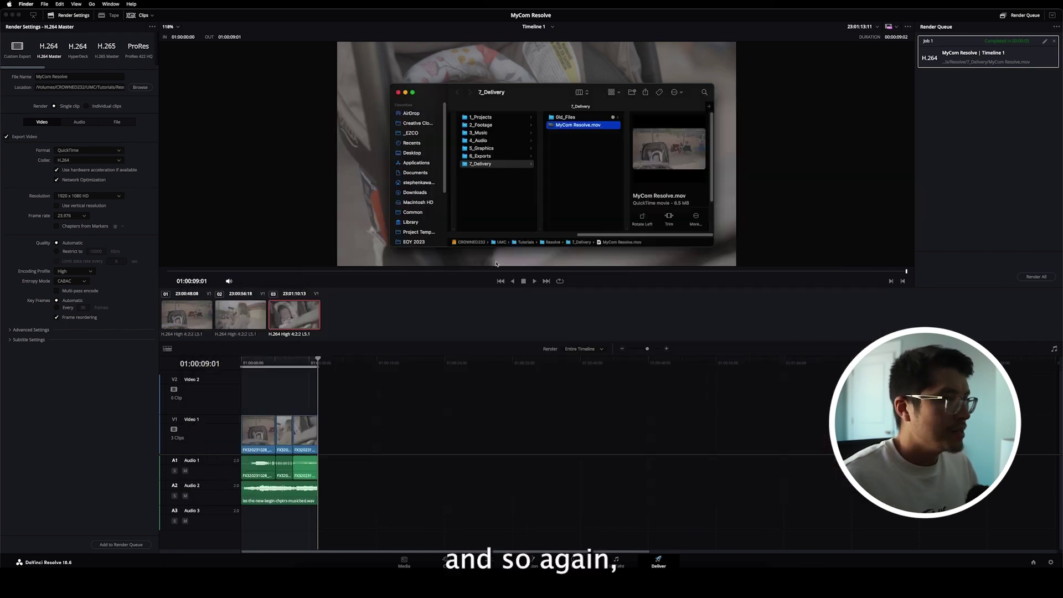